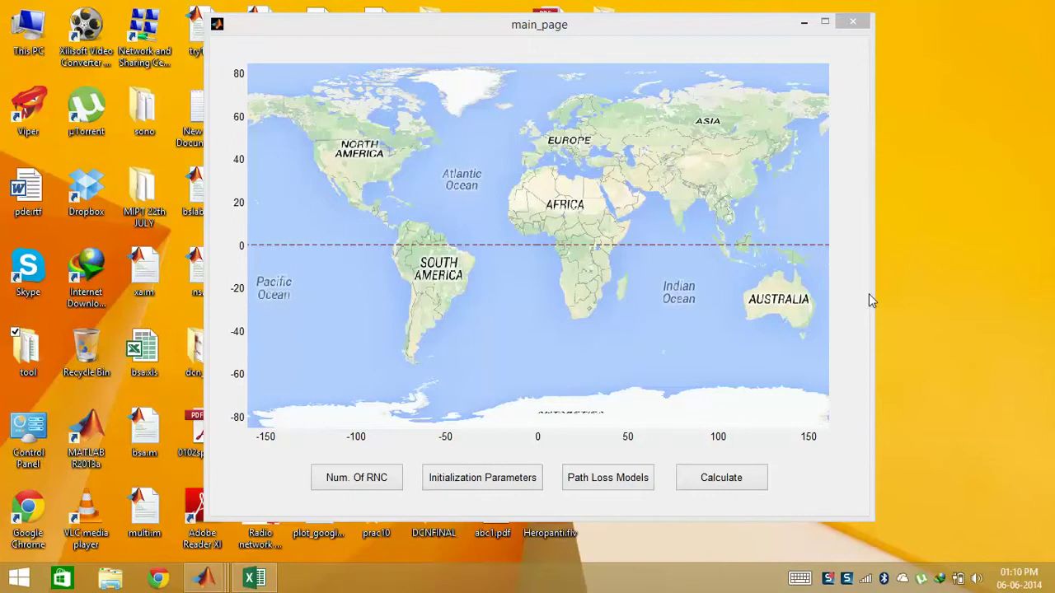
Dismiss the charms and clock panel to reveal the main_page world map
{"action": "key", "text": "super+c"}
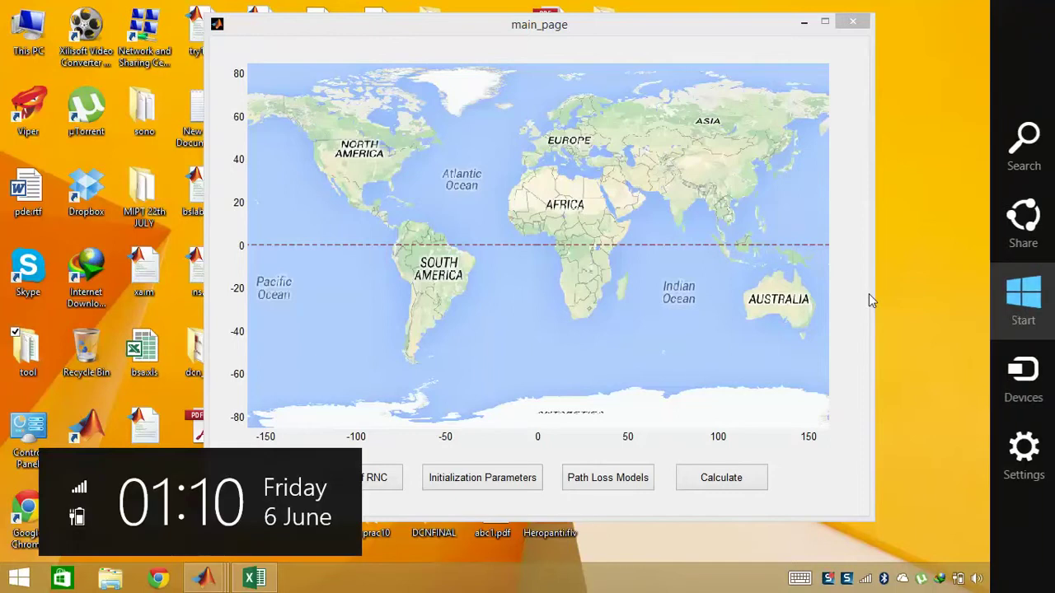
{"action": "left_click", "coordinate": [418, 368]}
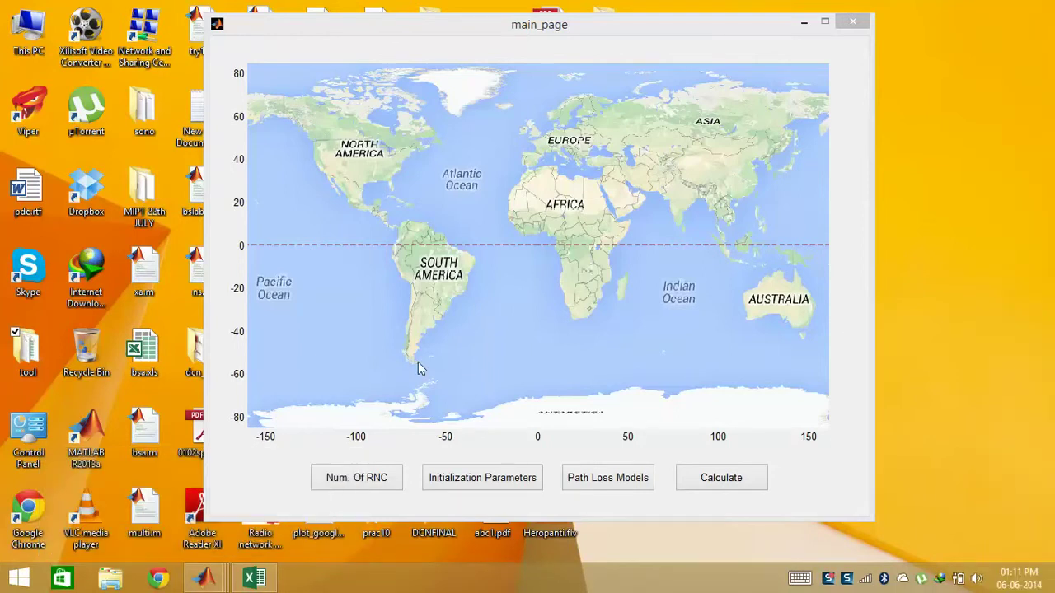
Enter 800 cells, fill rate .9, 384 cells per RNC, 1 sector, 1 carrier; calculate 2.3148 RNCs
{"action": "left_click", "coordinate": [375, 484]}
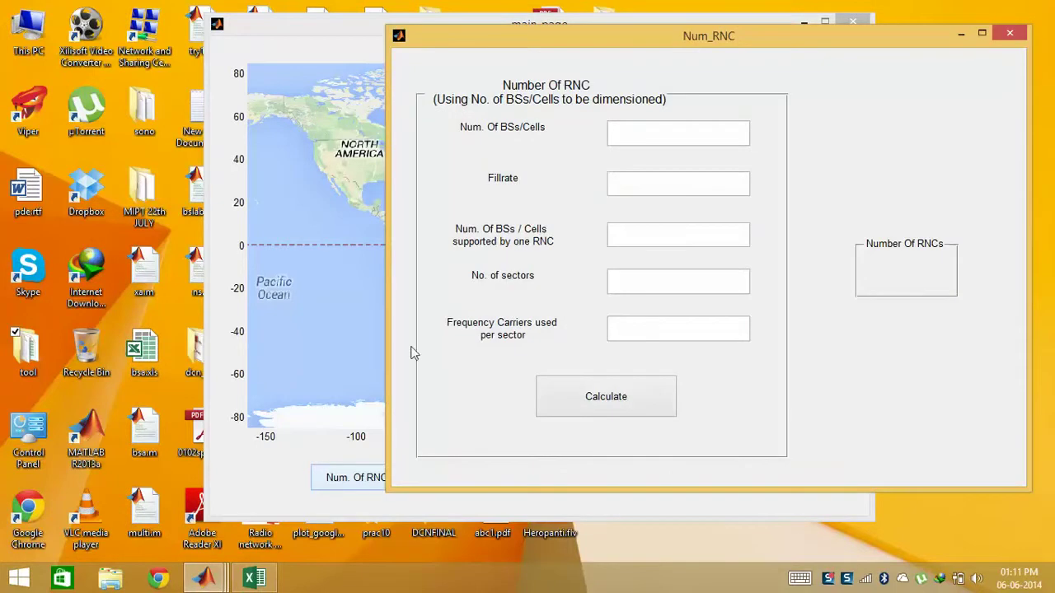
{"action": "double_click", "coordinate": [737, 45]}
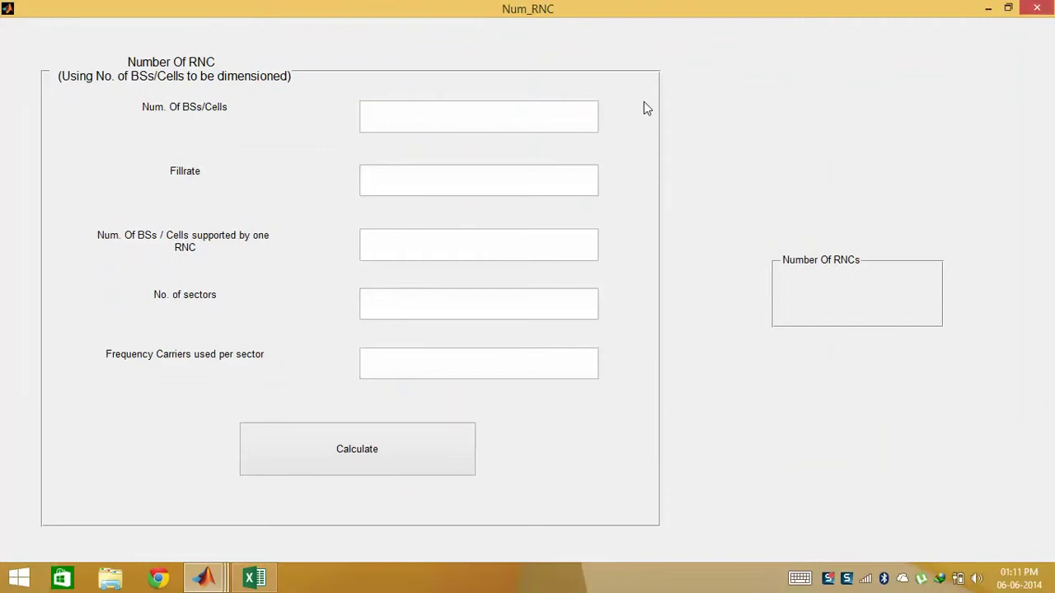
{"action": "type", "text": "800"}
{"action": "key", "text": "Tab"}
{"action": "type", "text": ".9"}
{"action": "key", "text": "Tab"}
{"action": "type", "text": "384"}
{"action": "type", "text": "1"}
{"action": "key", "text": "Tab"}
{"action": "type", "text": "1"}
{"action": "left_click", "coordinate": [360, 450]}
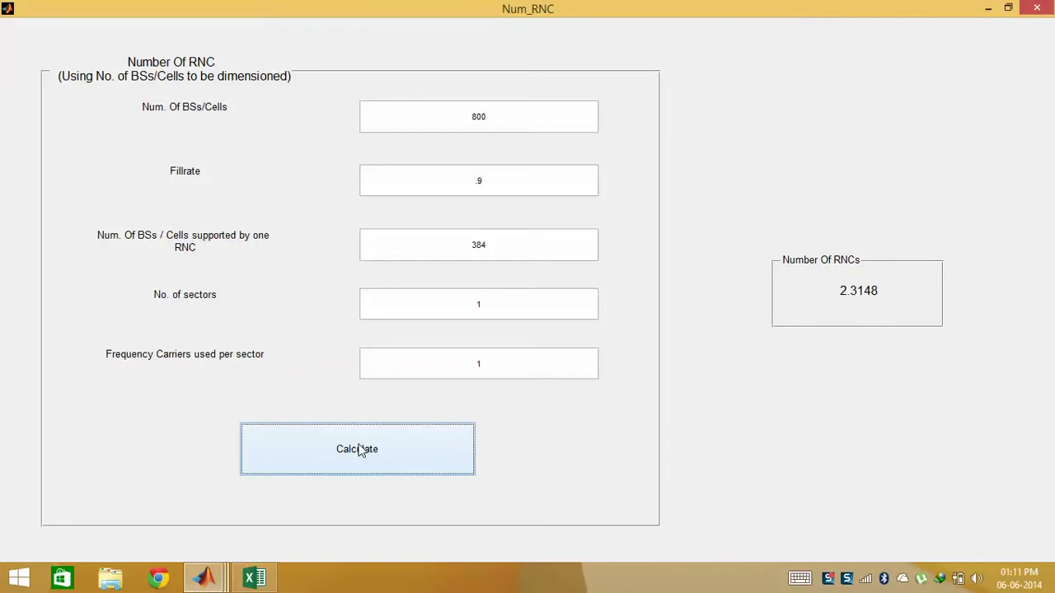
Close the RNC calculator, maximize the Initialization Parameters form, and switch to Databck.xls in Excel
{"action": "left_click", "coordinate": [1037, 7]}
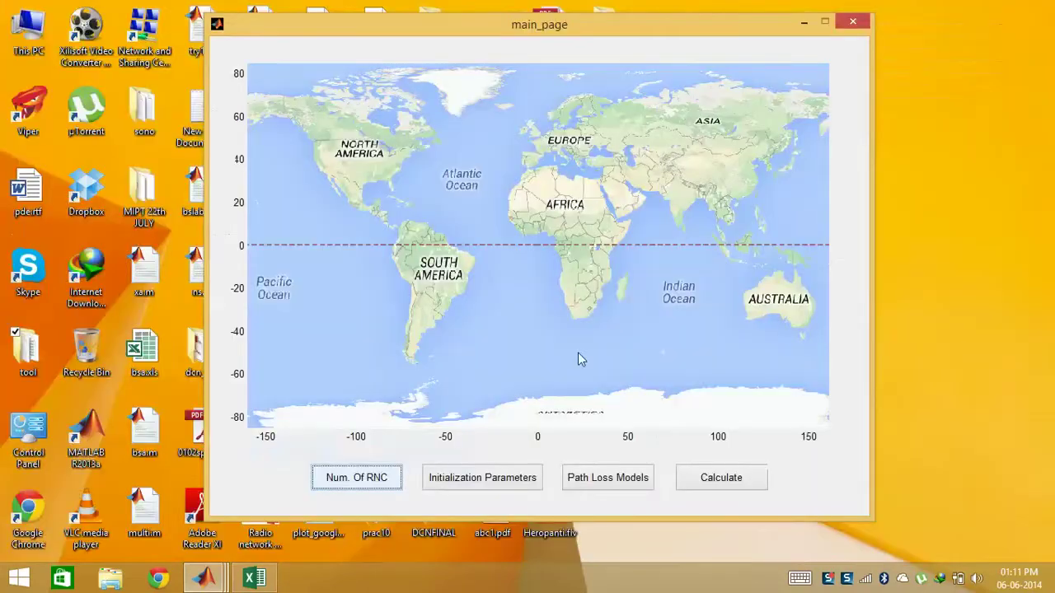
{"action": "left_click", "coordinate": [515, 482]}
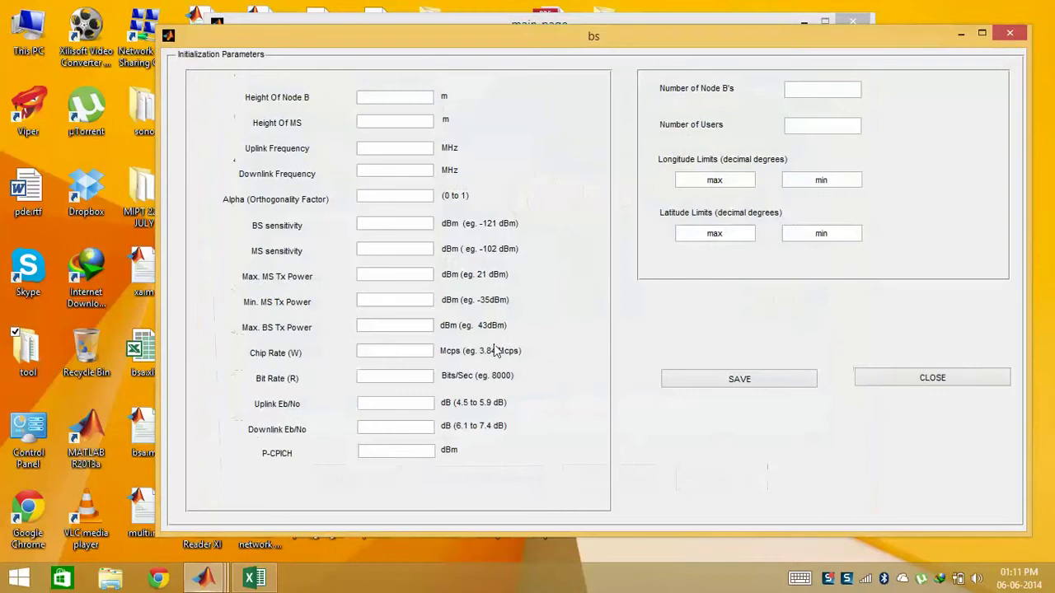
{"action": "double_click", "coordinate": [592, 35]}
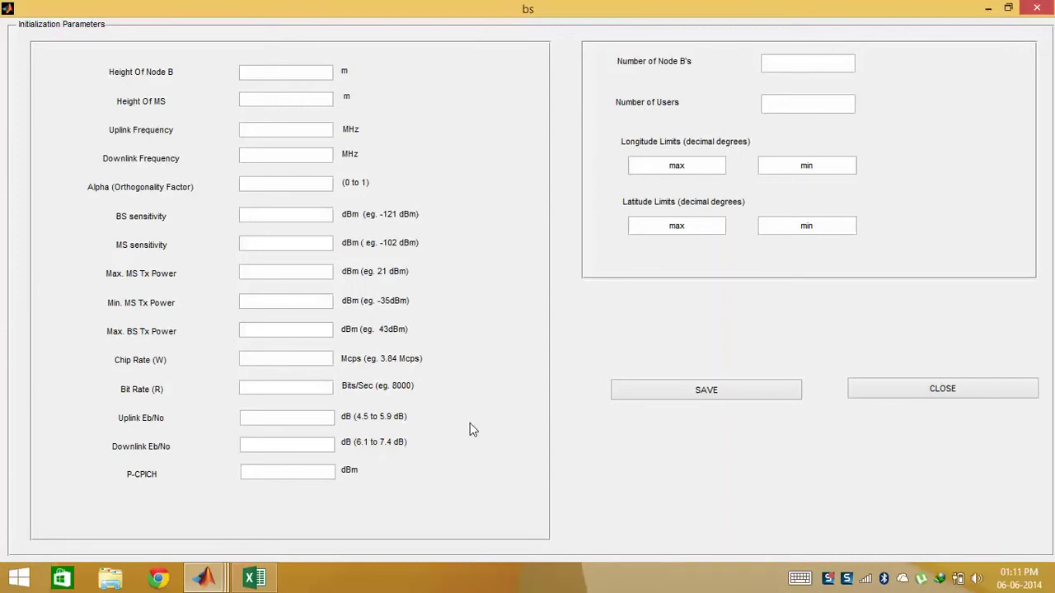
{"action": "left_click", "coordinate": [272, 571]}
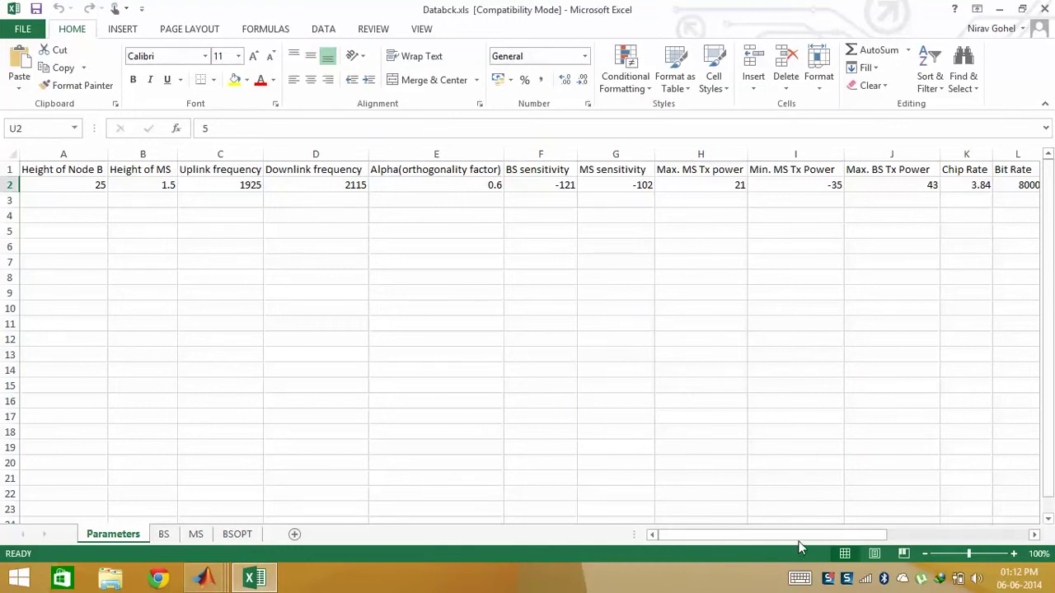
Review the Parameters sheet through PCPICH 5, then close the Initialization Parameters form
{"action": "left_click_drag", "start_coordinate": [799, 542], "coordinate": [1035, 536]}
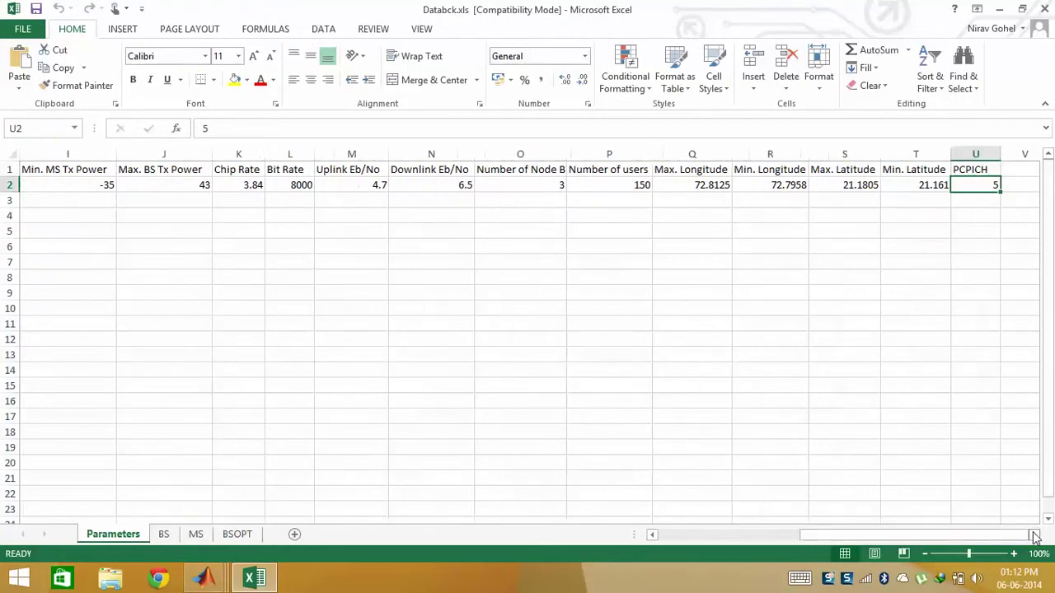
{"action": "key", "text": "super+c"}
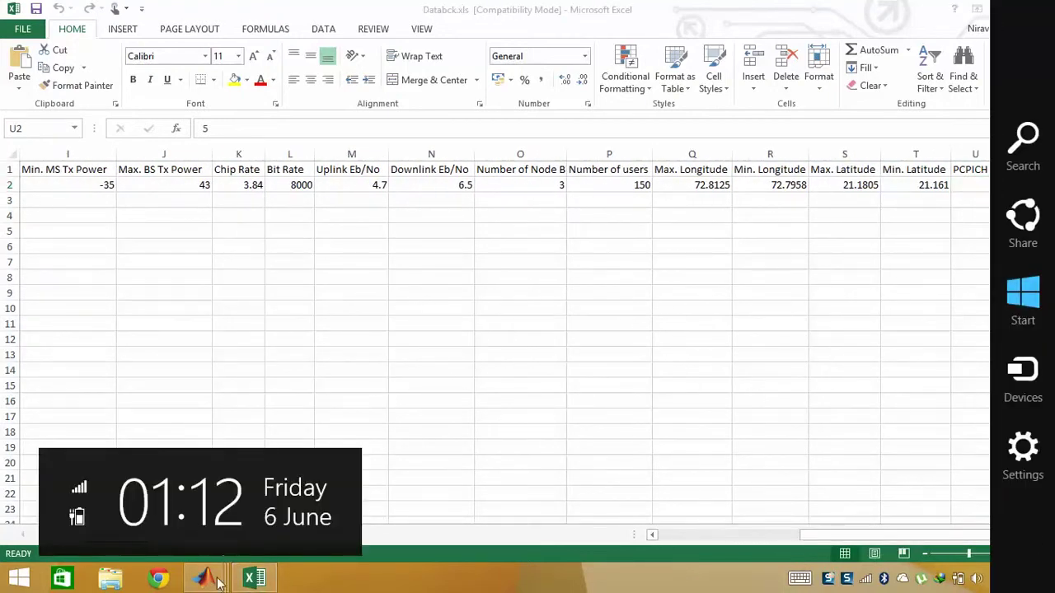
{"action": "left_click", "coordinate": [219, 583]}
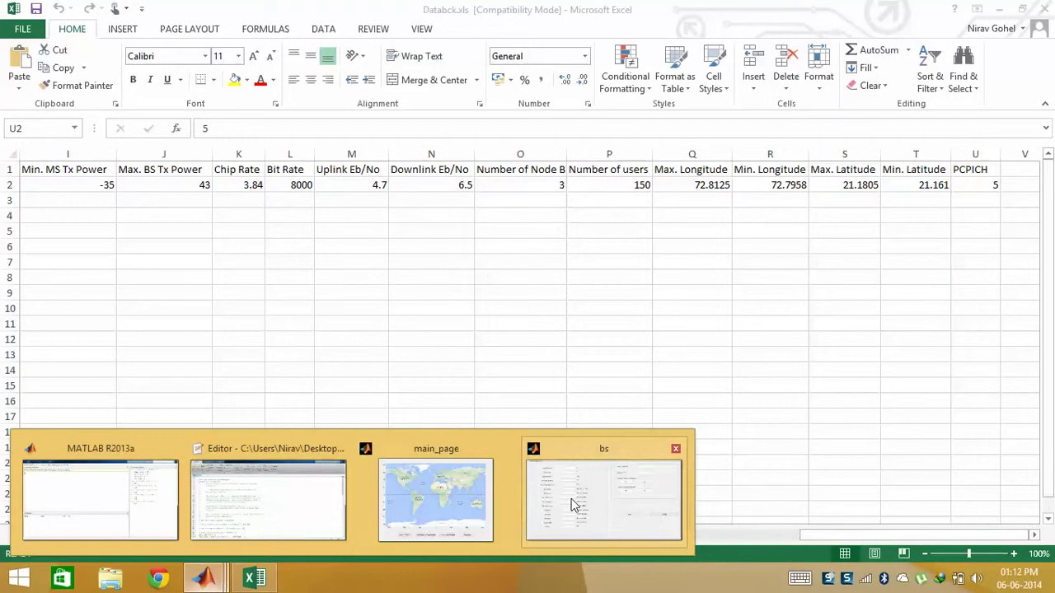
{"action": "left_click", "coordinate": [572, 499]}
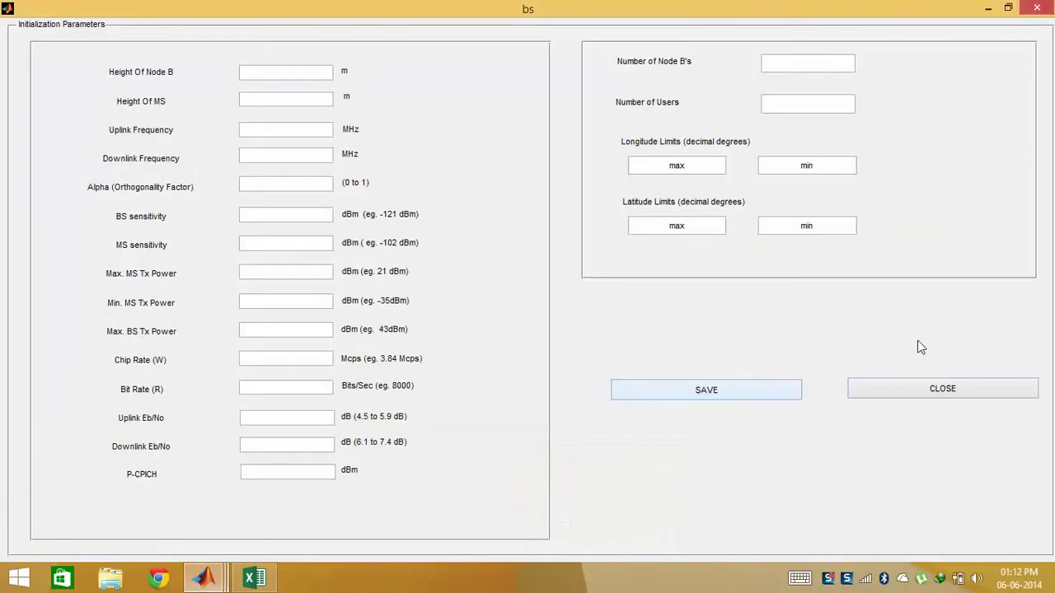
{"action": "left_click", "coordinate": [868, 396]}
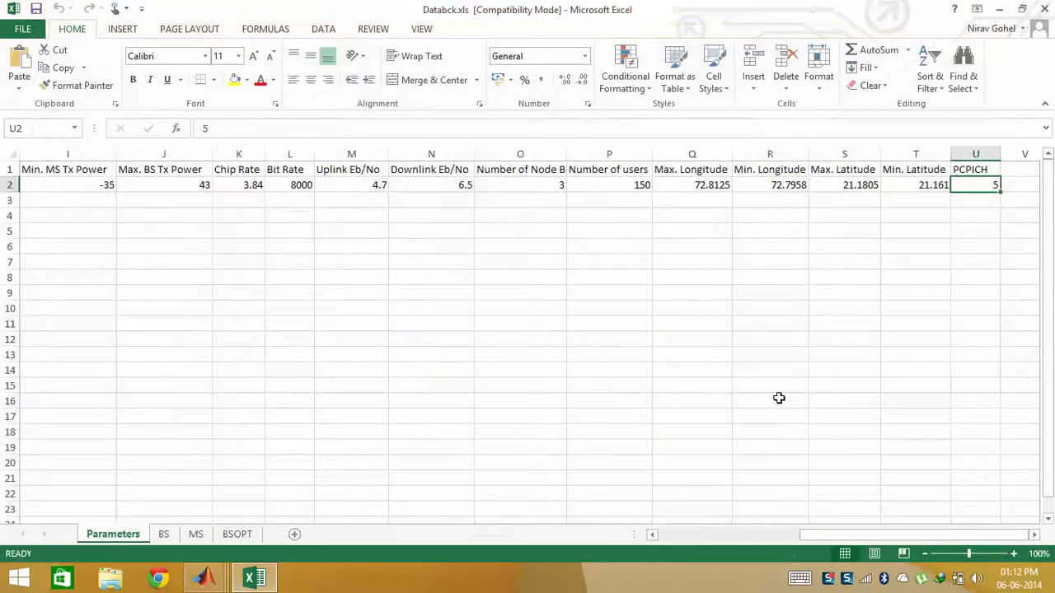
Return to the world-map main page and bring up the Path Loss Models window
{"action": "left_click", "coordinate": [218, 579]}
{"action": "left_click", "coordinate": [451, 520]}
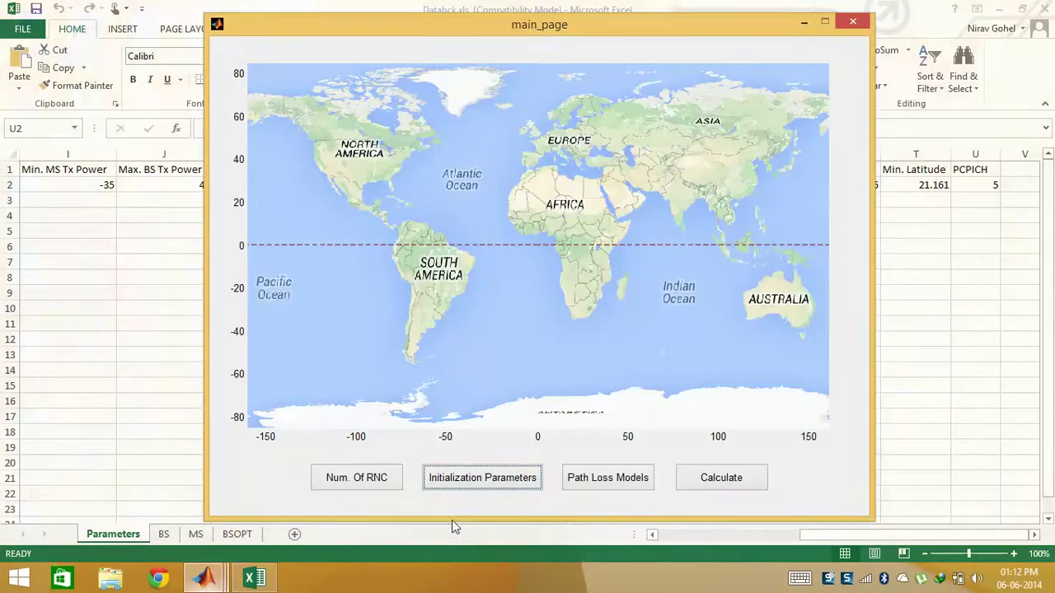
{"action": "left_click", "coordinate": [641, 479]}
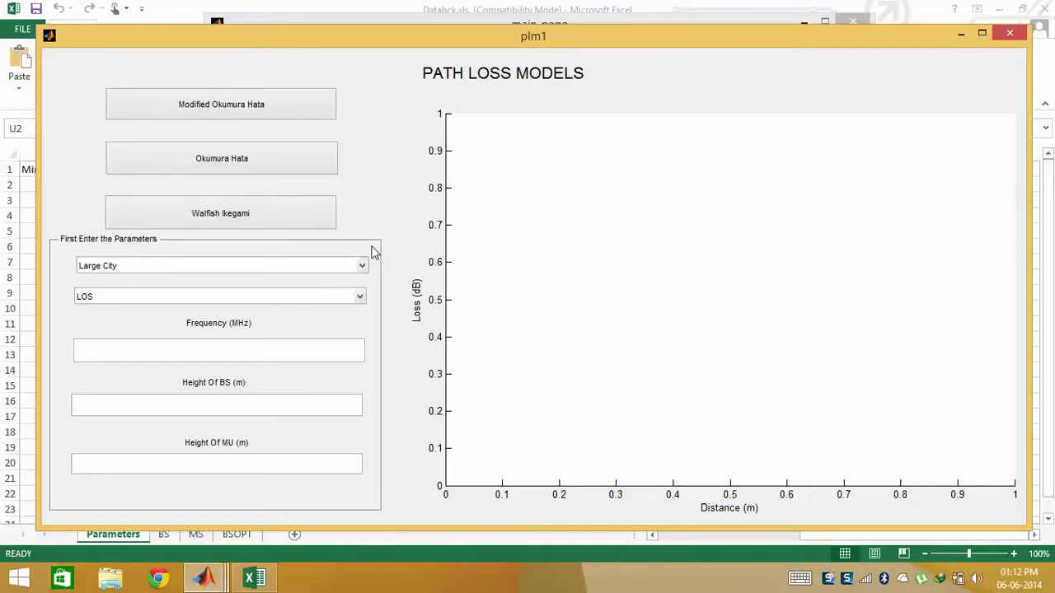
Enter 1950 MHz, 25 m and 1.5 m heights, plot Okumura Hata, then close the plm1 window
{"action": "left_click", "coordinate": [162, 344]}
{"action": "type", "text": "1950"}
{"action": "key", "text": "Tab"}
{"action": "type", "text": "25"}
{"action": "type", "text": "1.5"}
{"action": "left_click", "coordinate": [173, 166]}
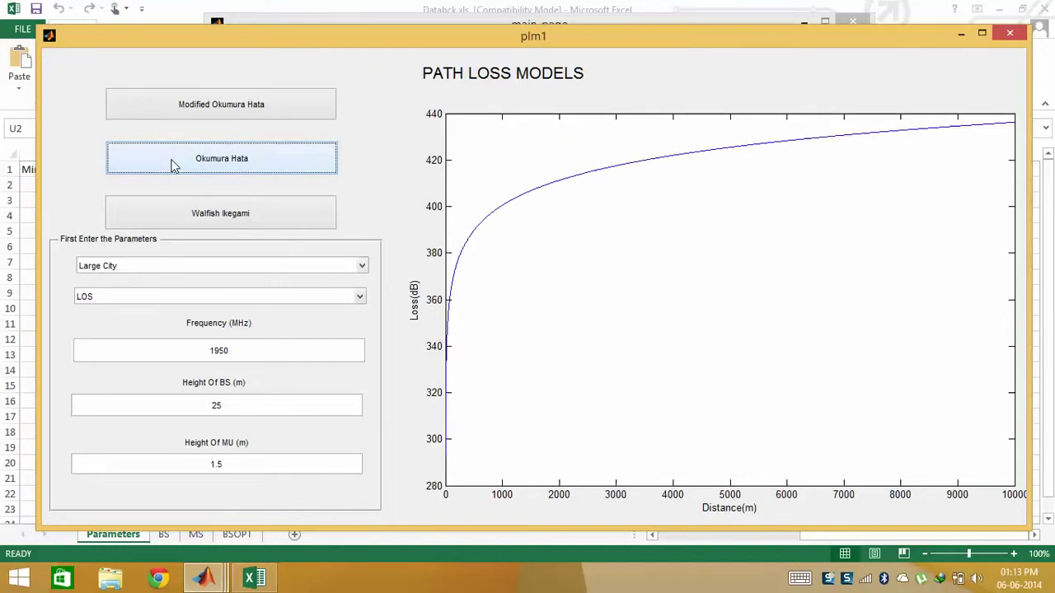
{"action": "left_click", "coordinate": [1009, 32]}
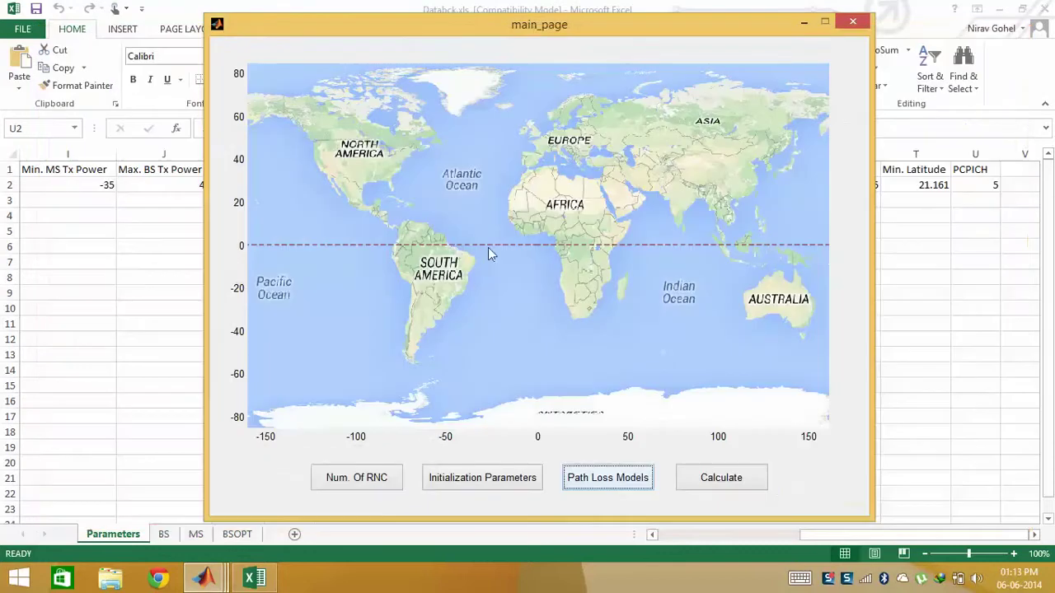
Run Calculate on the main page and bring the gi UMTS Parameters window forward
{"action": "left_click", "coordinate": [699, 489]}
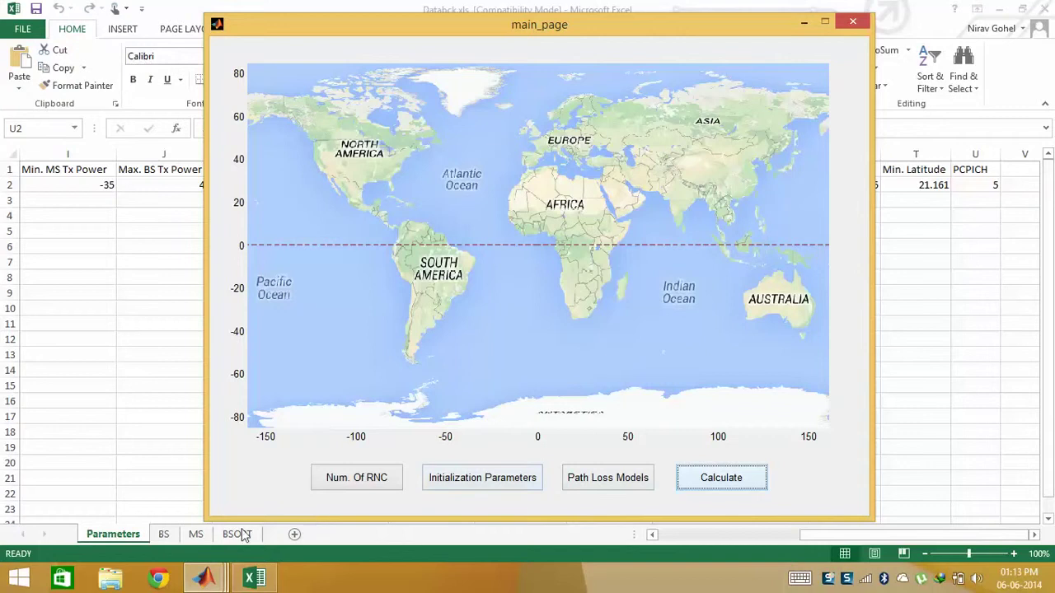
{"action": "left_click", "coordinate": [603, 495]}
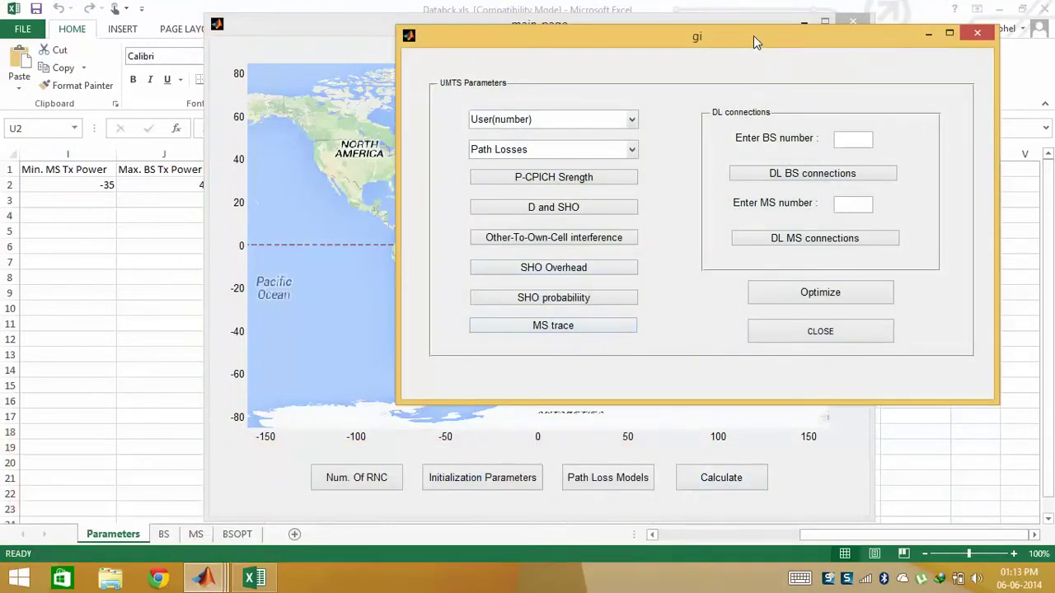
Plot all users on the street map full screen, then close the plot
{"action": "double_click", "coordinate": [753, 36]}
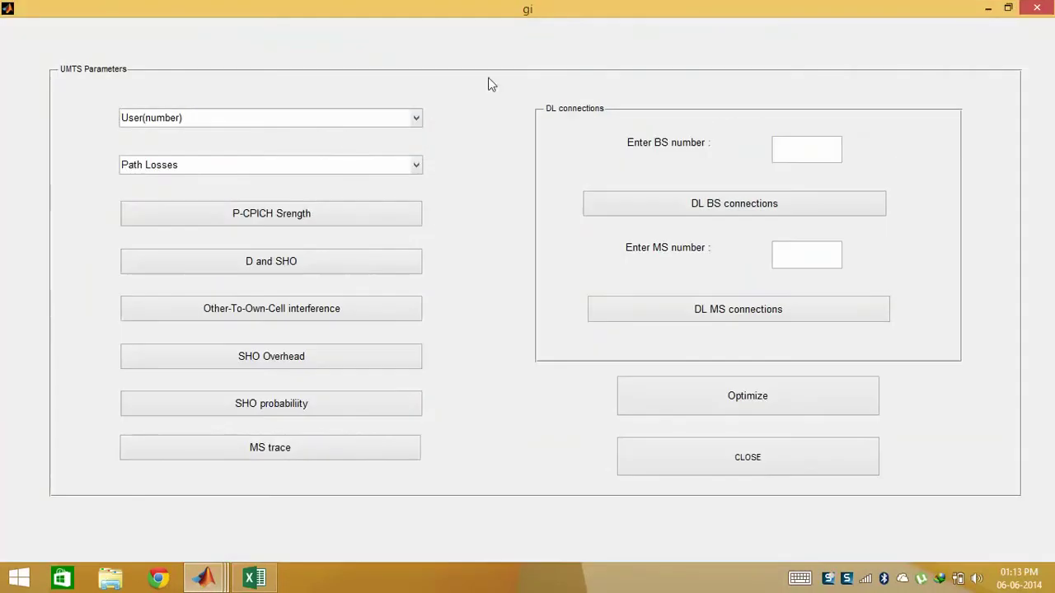
{"action": "left_click", "coordinate": [331, 119]}
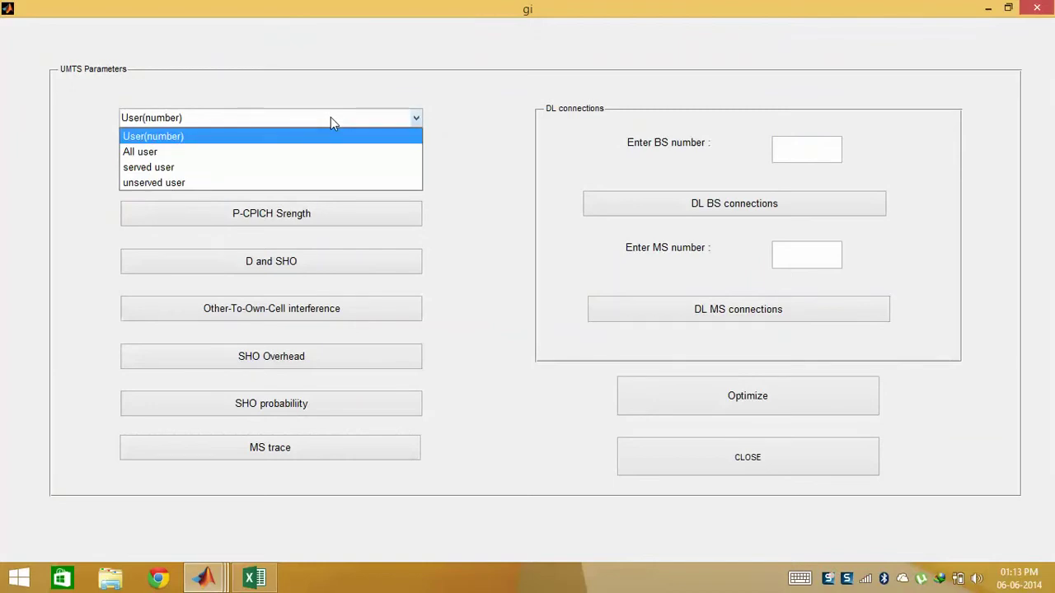
{"action": "left_click", "coordinate": [237, 153]}
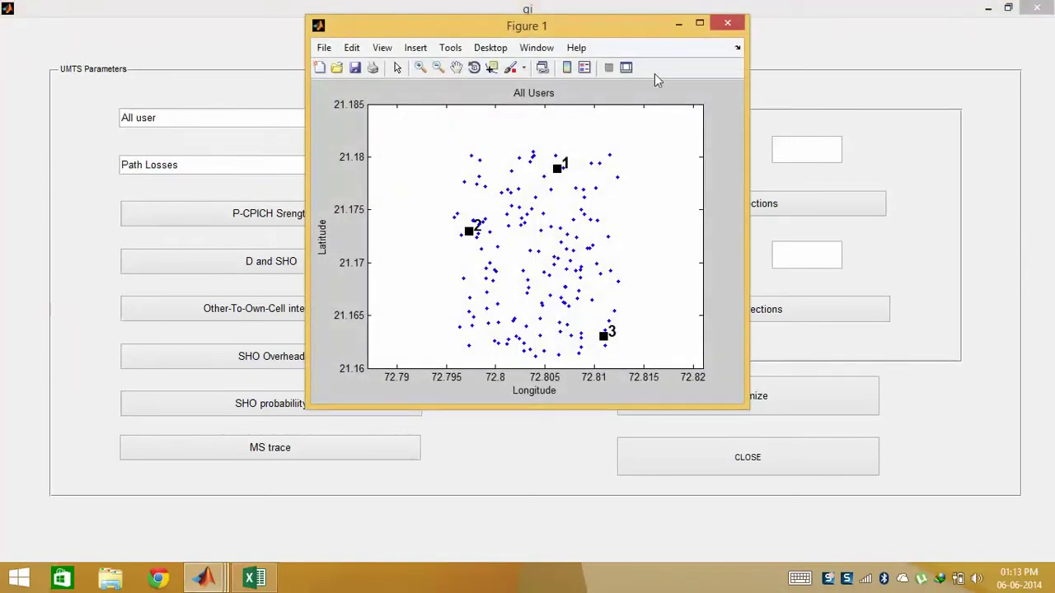
{"action": "left_click", "coordinate": [699, 23]}
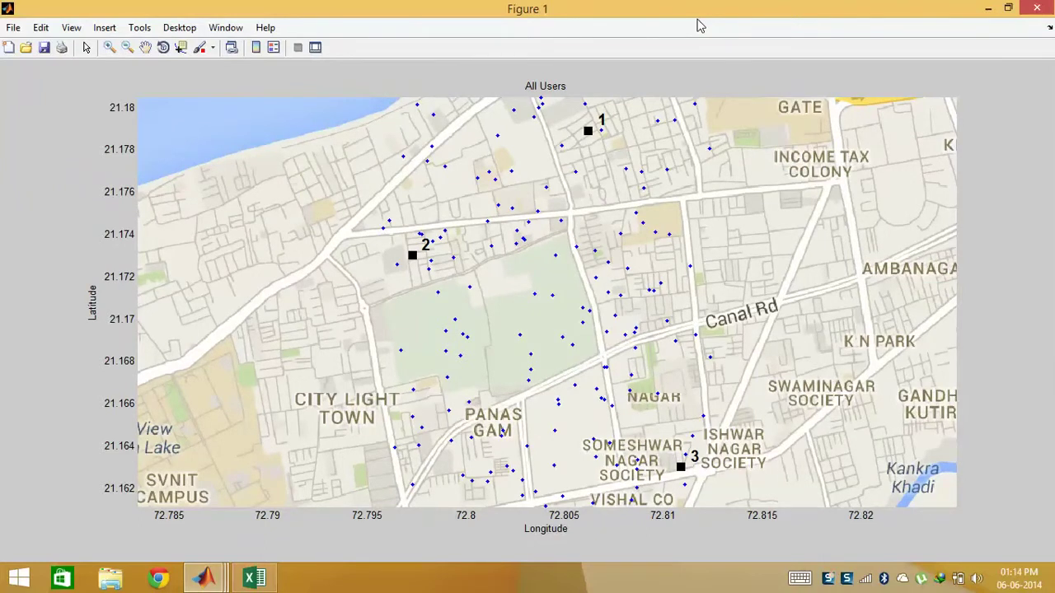
{"action": "left_click", "coordinate": [1036, 7]}
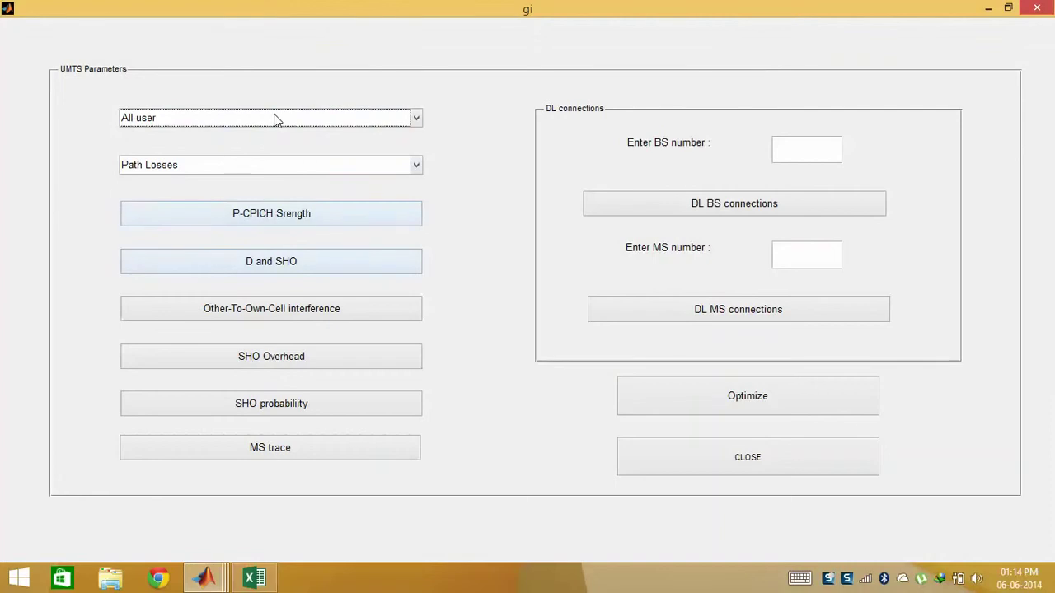
Plot only the served users full screen, then close the plot
{"action": "left_click", "coordinate": [276, 119]}
{"action": "left_click", "coordinate": [233, 170]}
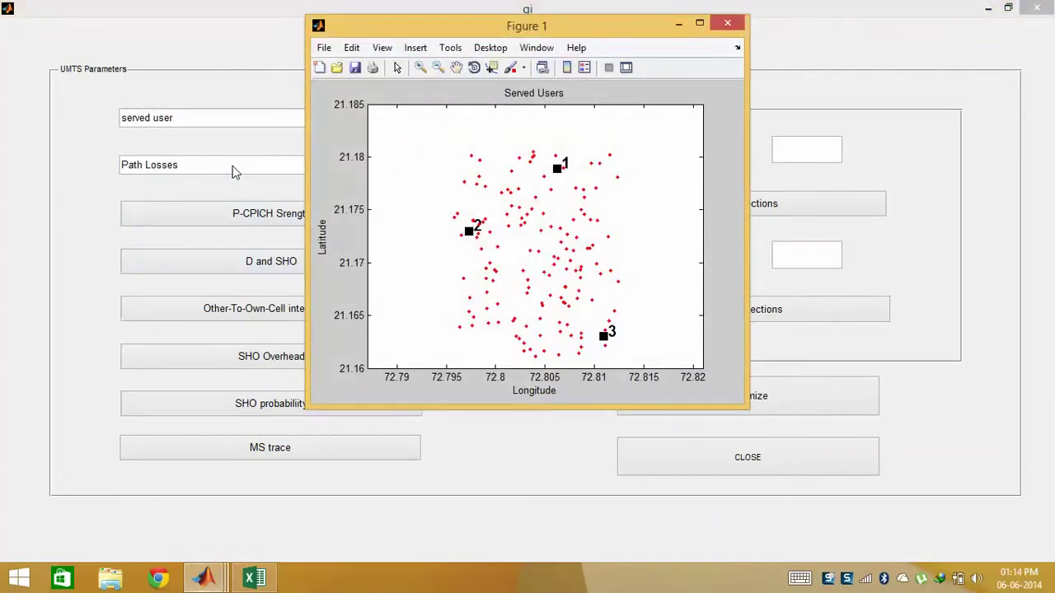
{"action": "left_click", "coordinate": [698, 24]}
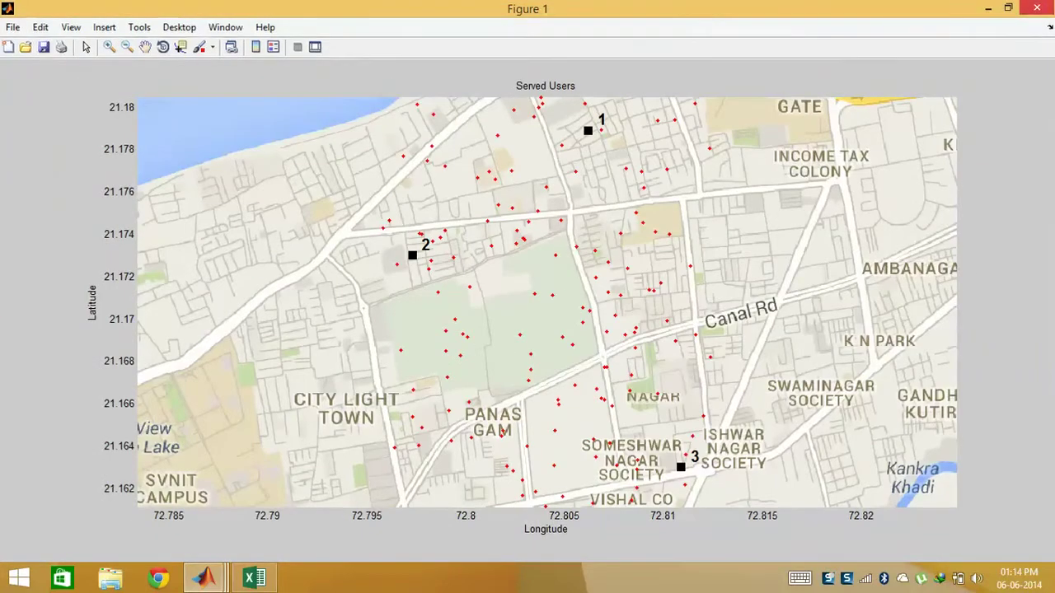
{"action": "key", "text": "alt+F4"}
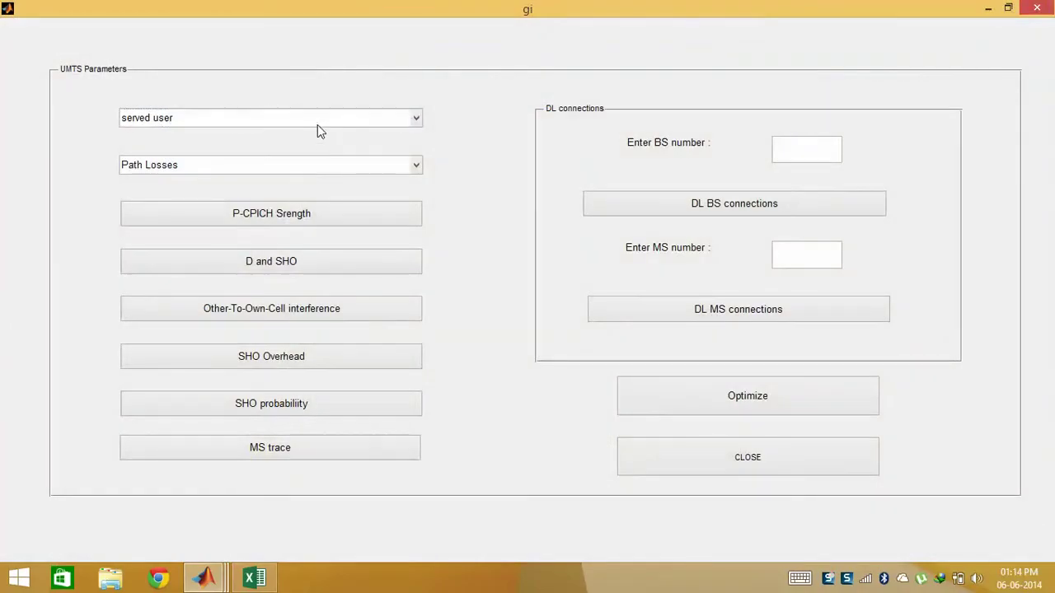
Plot the unserved users full screen with base stations 1–3, then close it
{"action": "left_click", "coordinate": [317, 124]}
{"action": "left_click", "coordinate": [279, 182]}
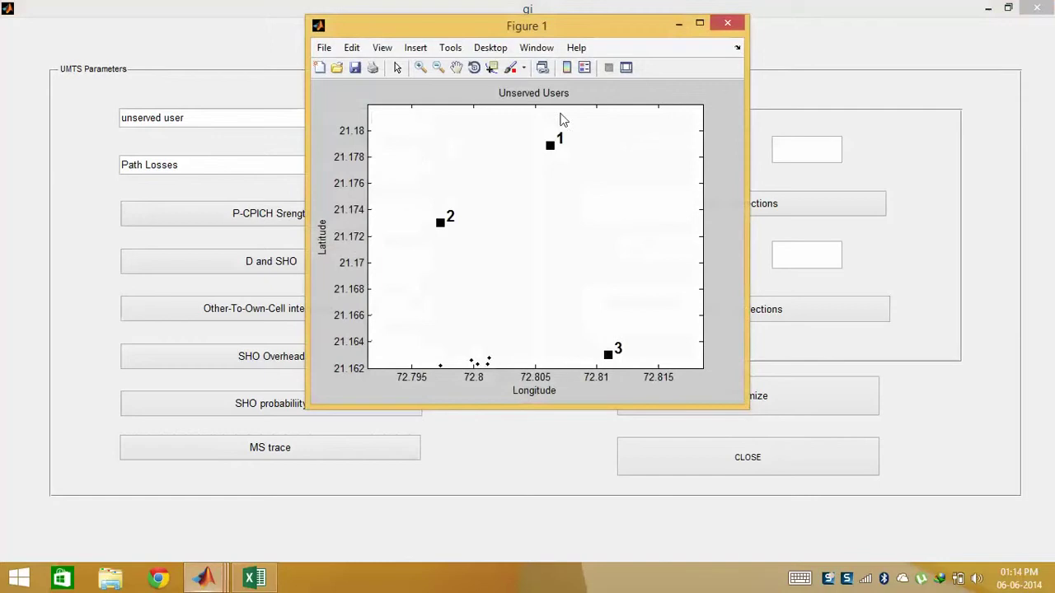
{"action": "left_click", "coordinate": [702, 26]}
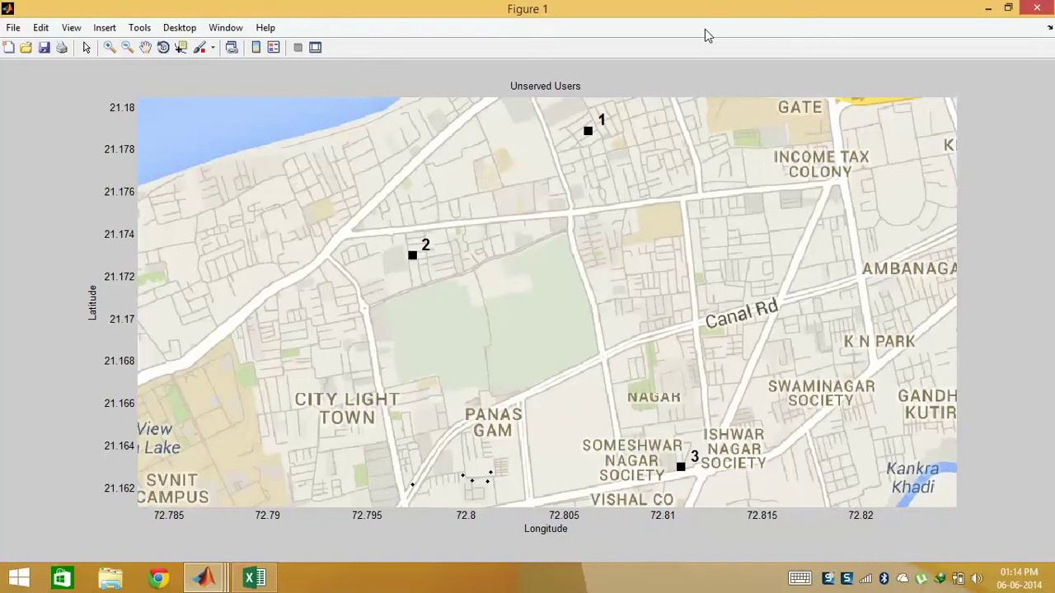
{"action": "left_click", "coordinate": [1037, 7]}
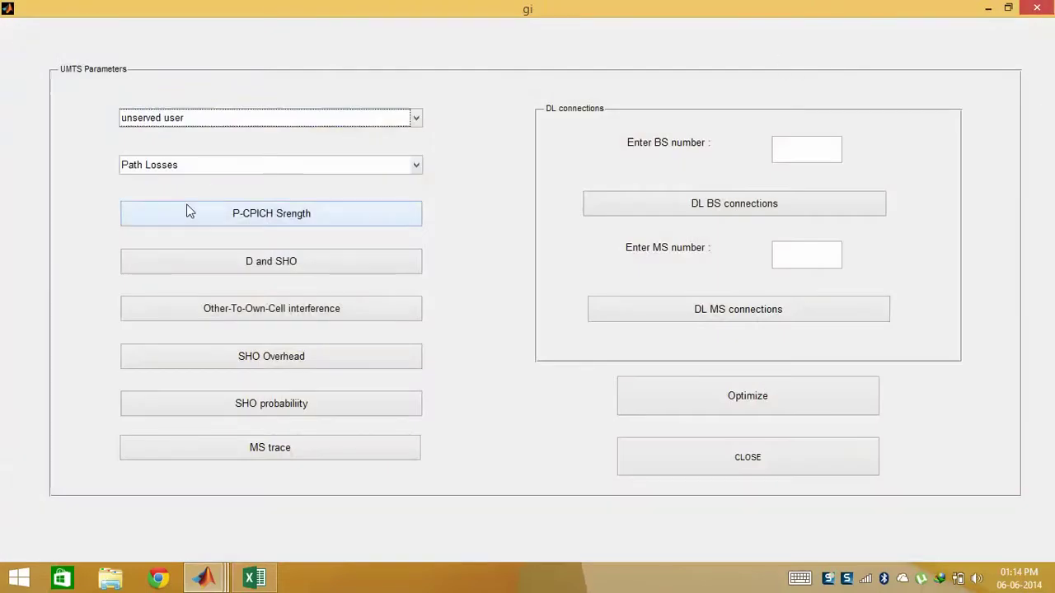
Choose UL path losses and plot the uplink loss map for base station 1 full screen
{"action": "left_click", "coordinate": [213, 164]}
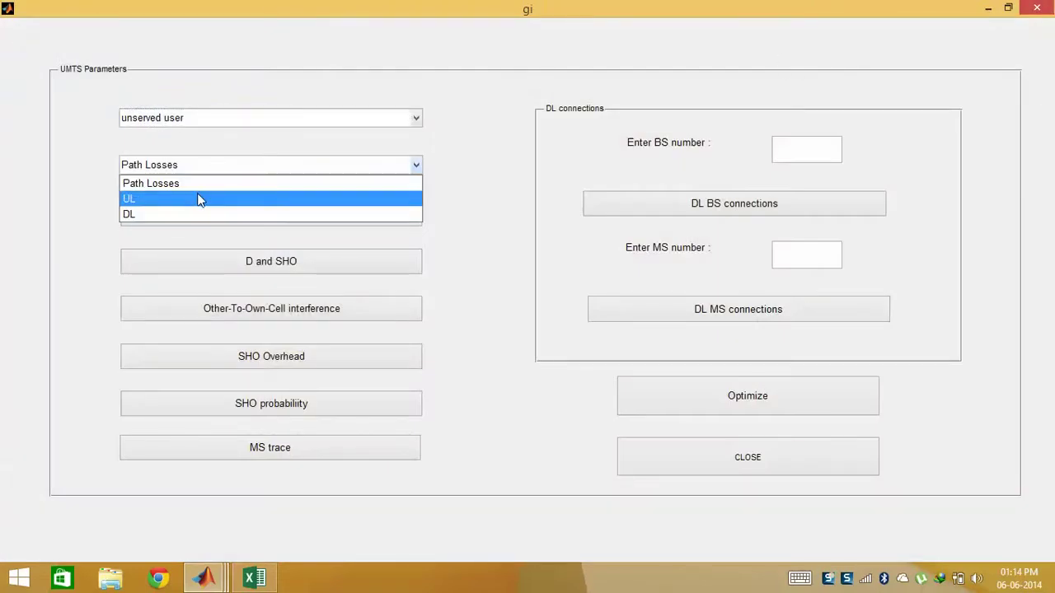
{"action": "left_click", "coordinate": [198, 200]}
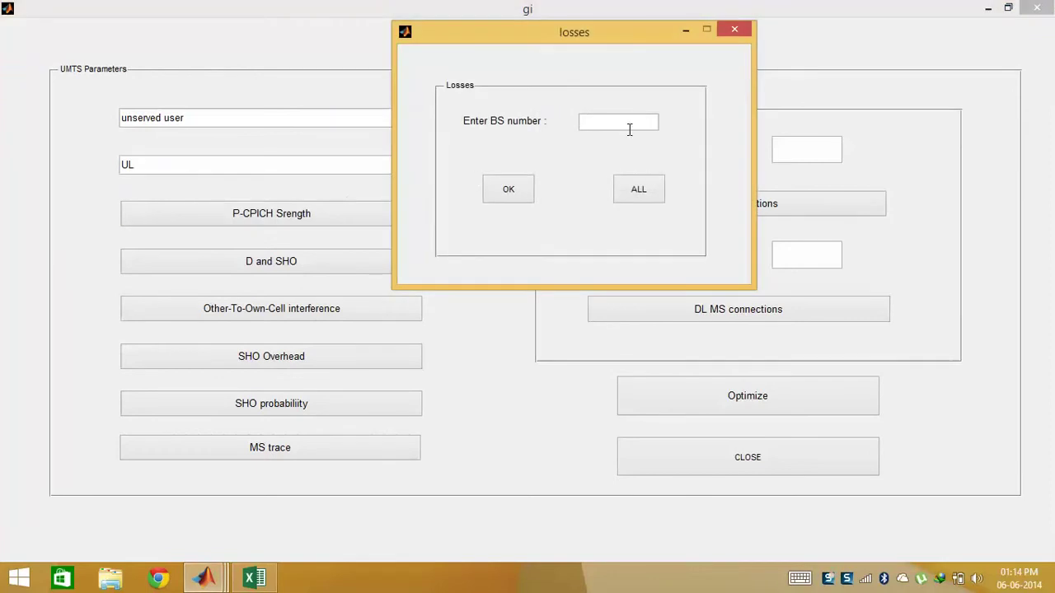
{"action": "left_click", "coordinate": [629, 130]}
{"action": "type", "text": "1"}
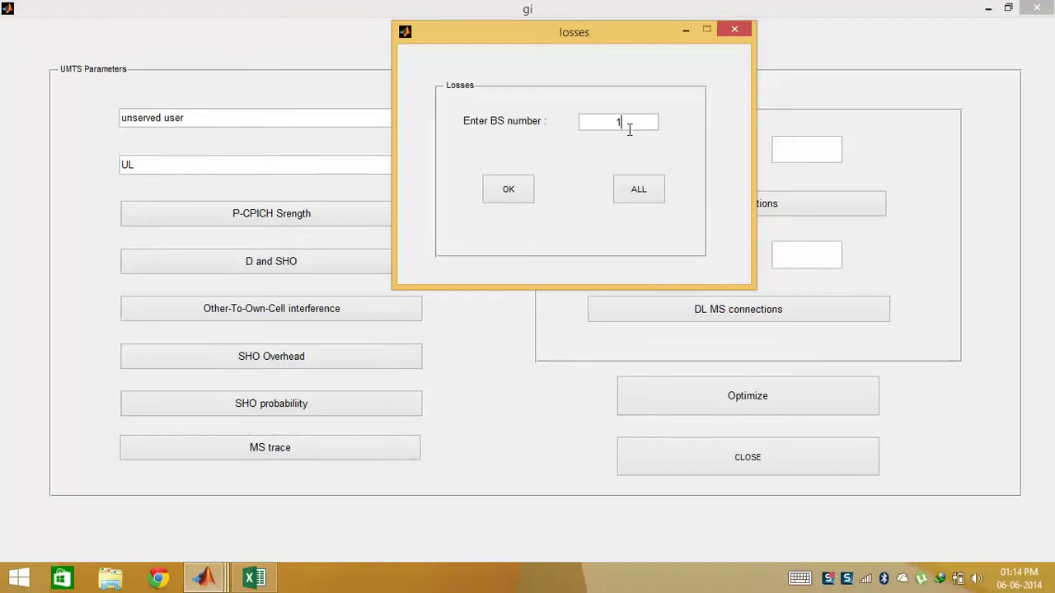
{"action": "left_click", "coordinate": [511, 190]}
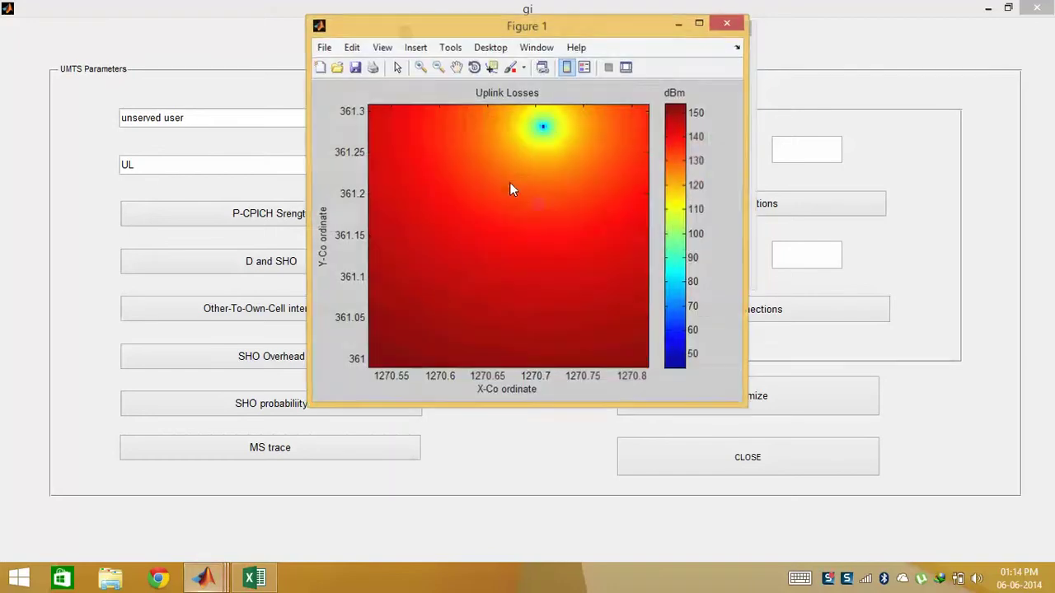
{"action": "left_click", "coordinate": [700, 24]}
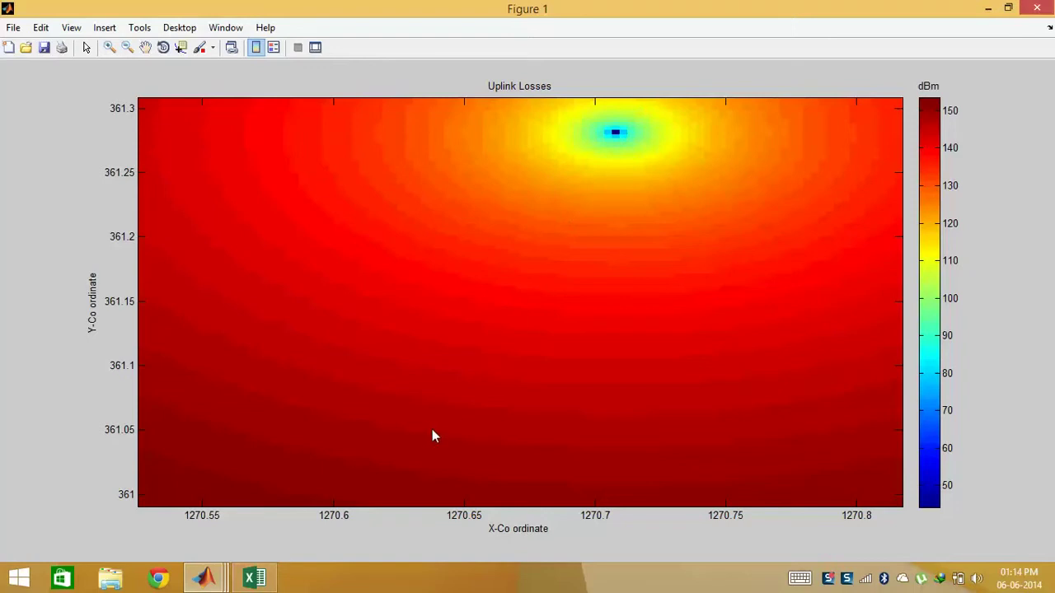
{"action": "key", "text": "alt+F4"}
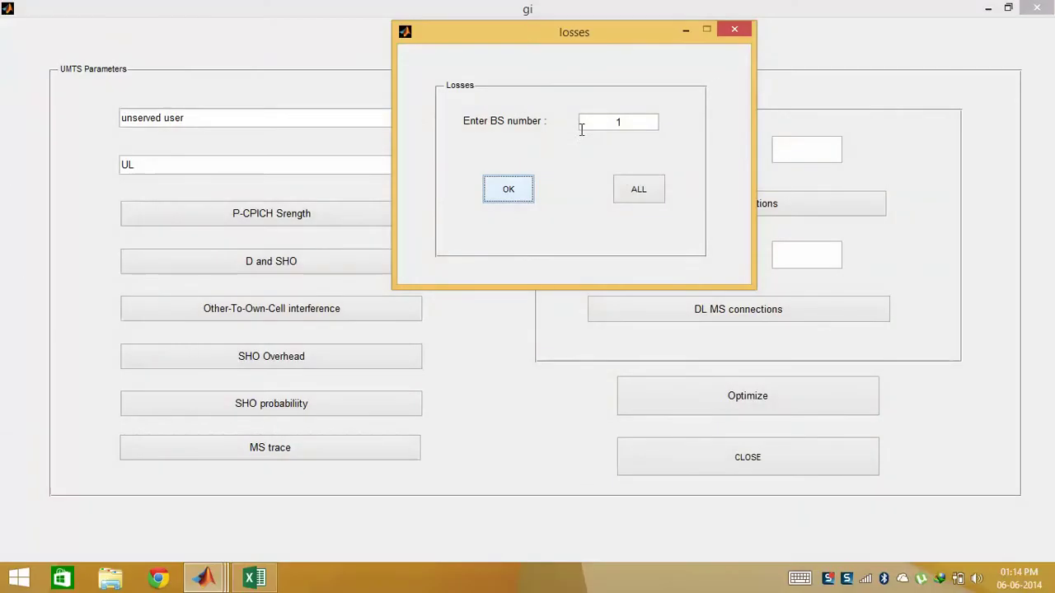
Plot the combined uplink path loss for all stations, then close it and the losses dialog
{"action": "left_click", "coordinate": [636, 198]}
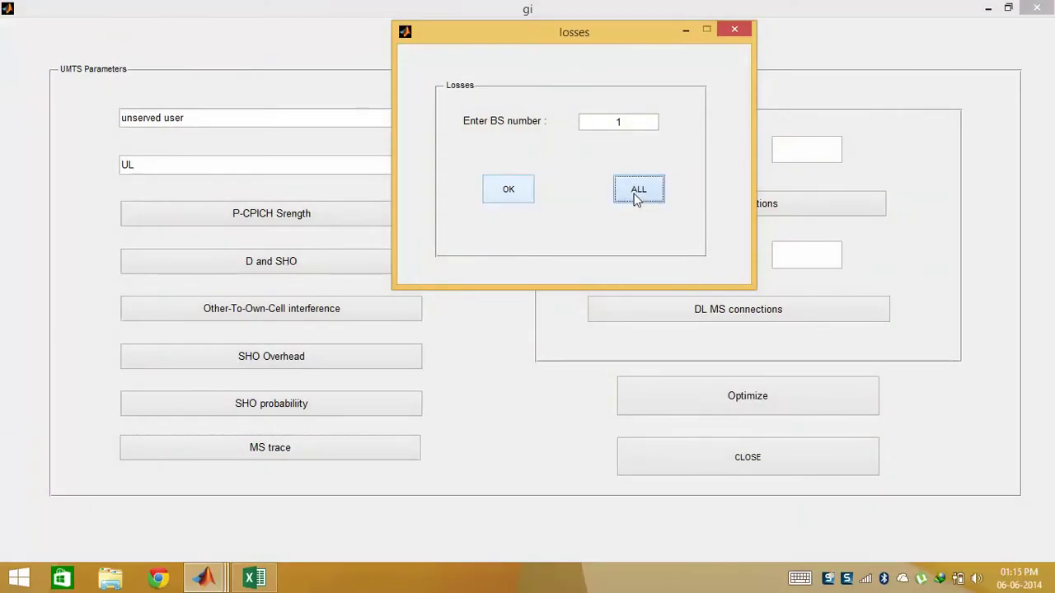
{"action": "left_click", "coordinate": [700, 24]}
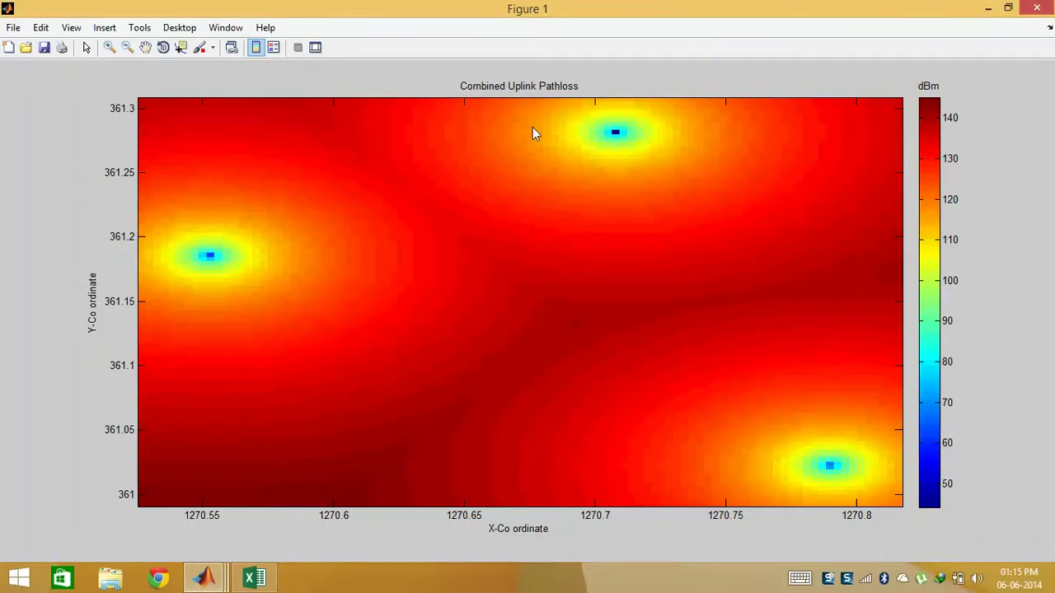
{"action": "left_click", "coordinate": [1036, 8]}
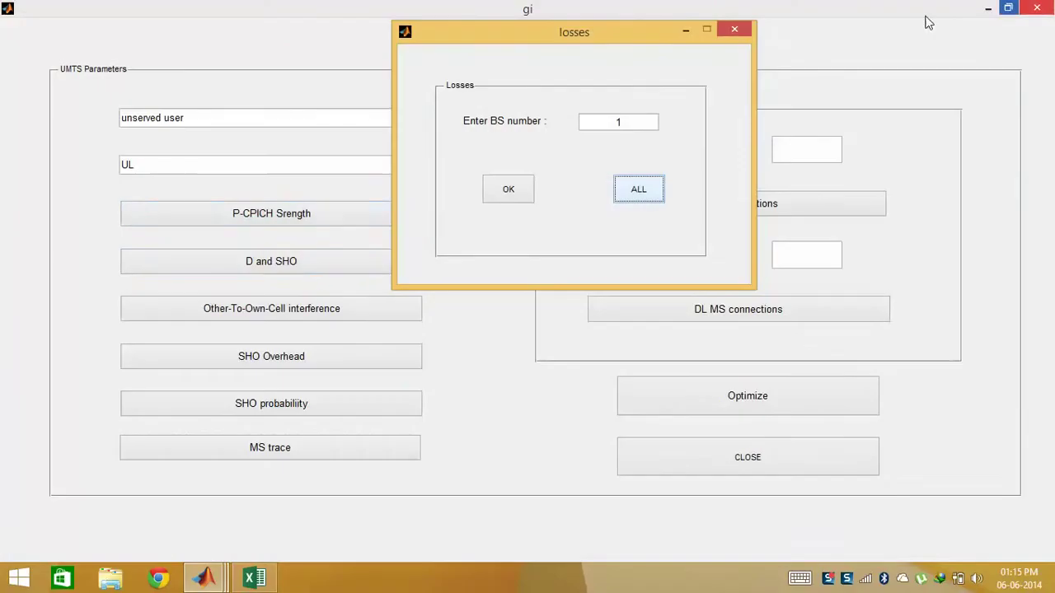
{"action": "left_click", "coordinate": [733, 31]}
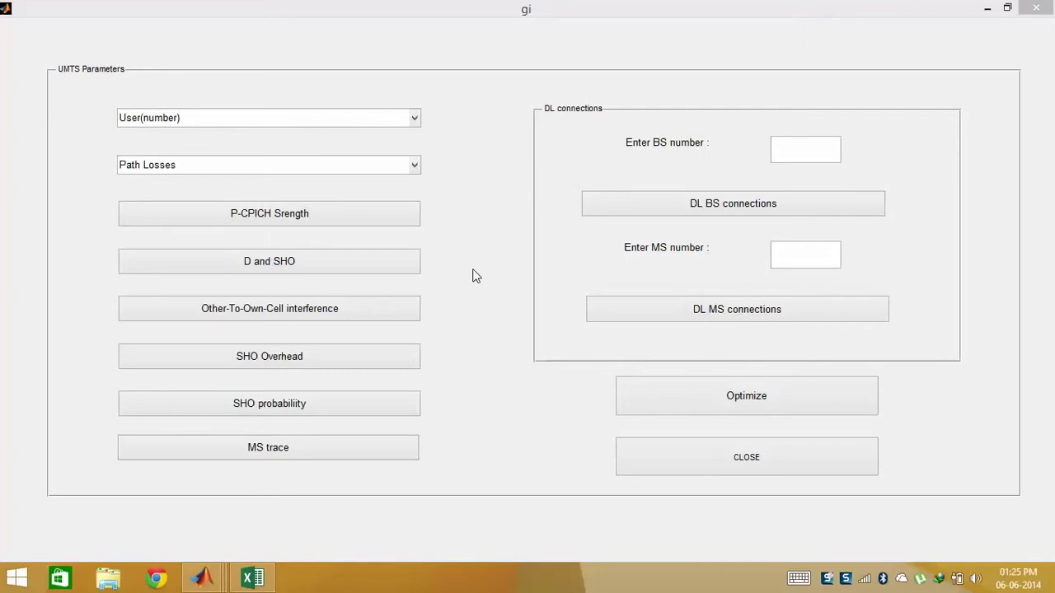
{"action": "left_click", "coordinate": [390, 216]}
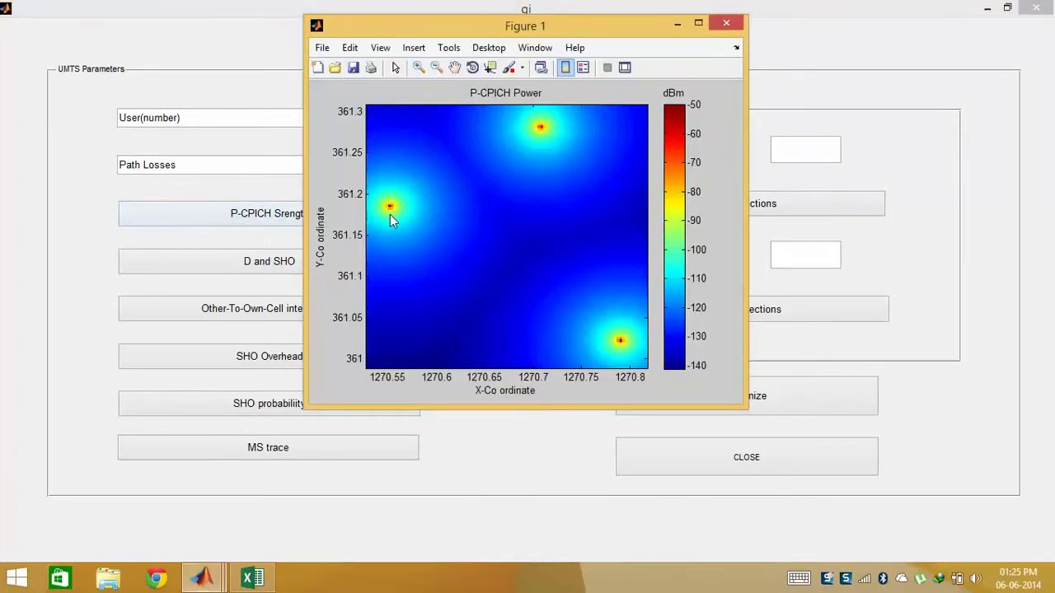
{"action": "left_click", "coordinate": [699, 25]}
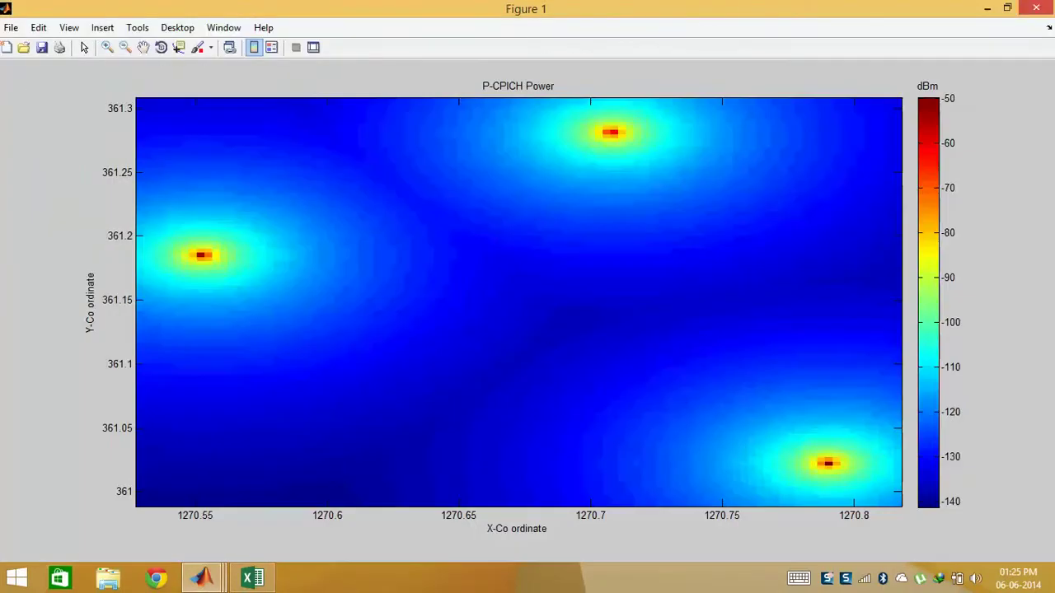
{"action": "mouse_move", "coordinate": [1050, 5]}
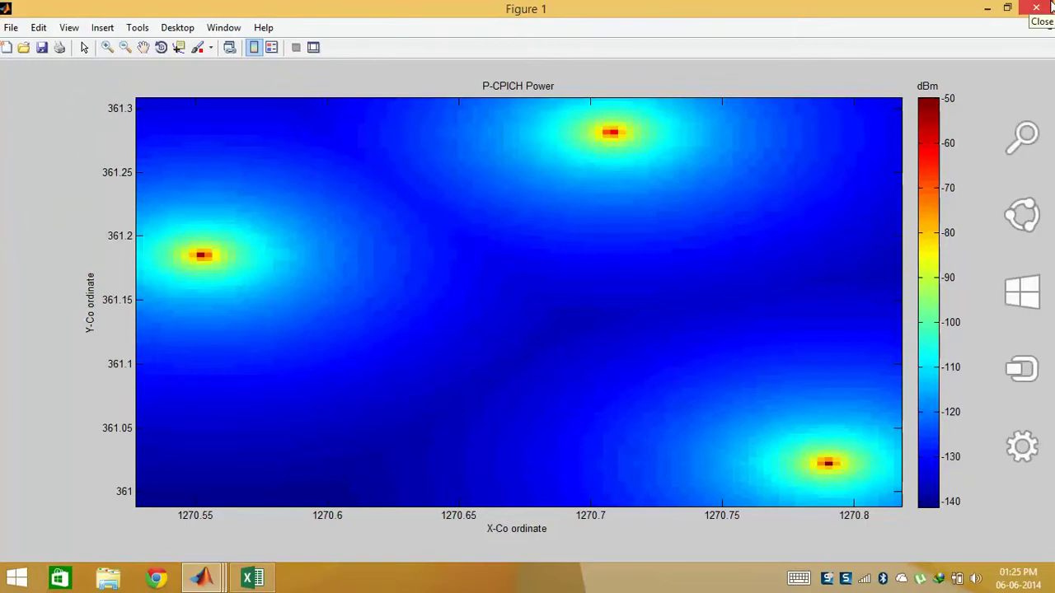
{"action": "left_click", "coordinate": [1051, 7]}
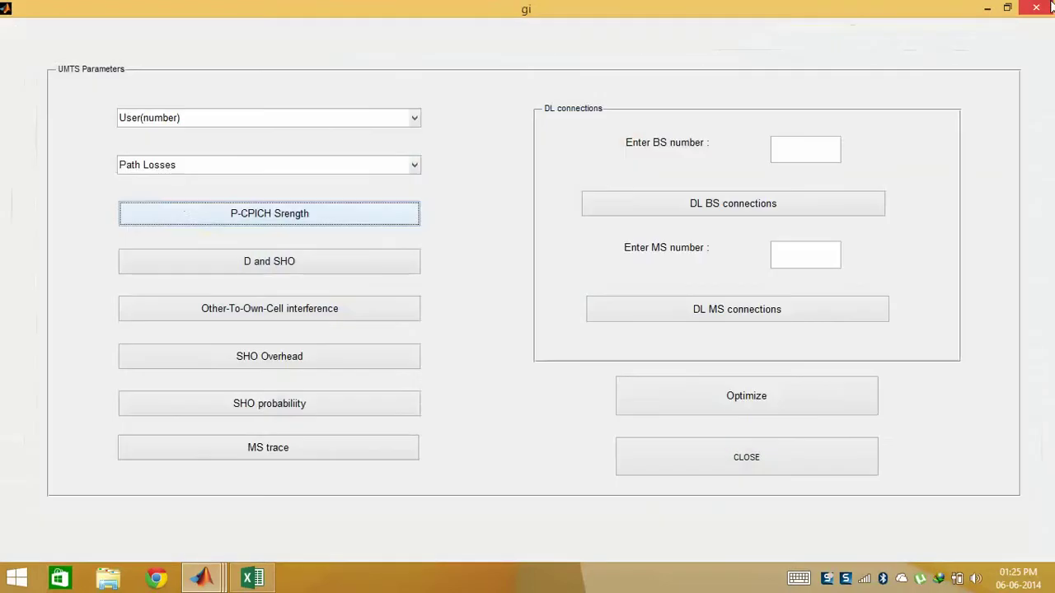
{"action": "left_click", "coordinate": [266, 269]}
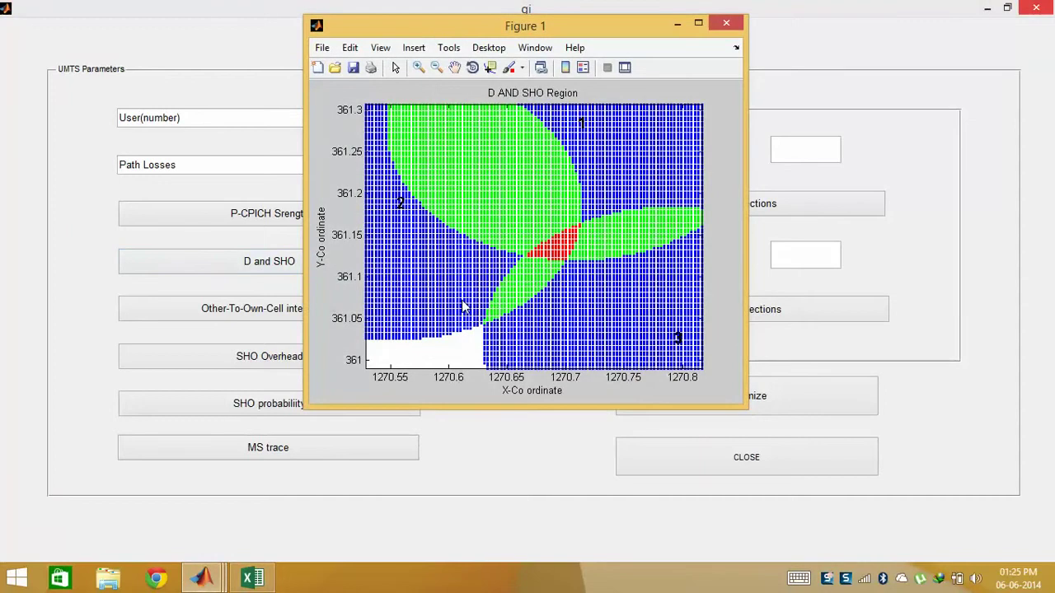
{"action": "left_click", "coordinate": [698, 25]}
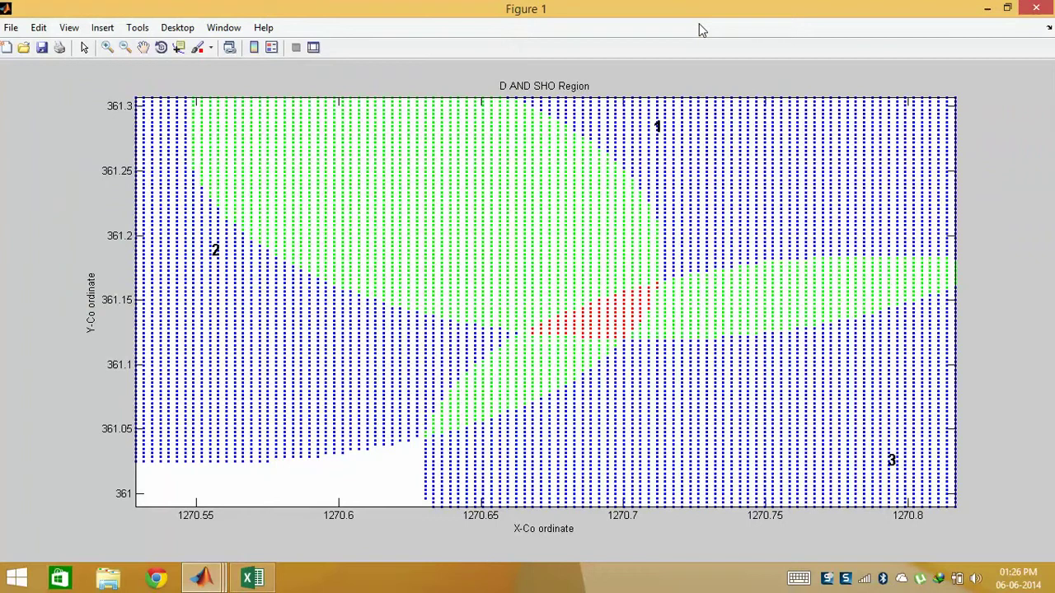
{"action": "left_click", "coordinate": [1051, 6]}
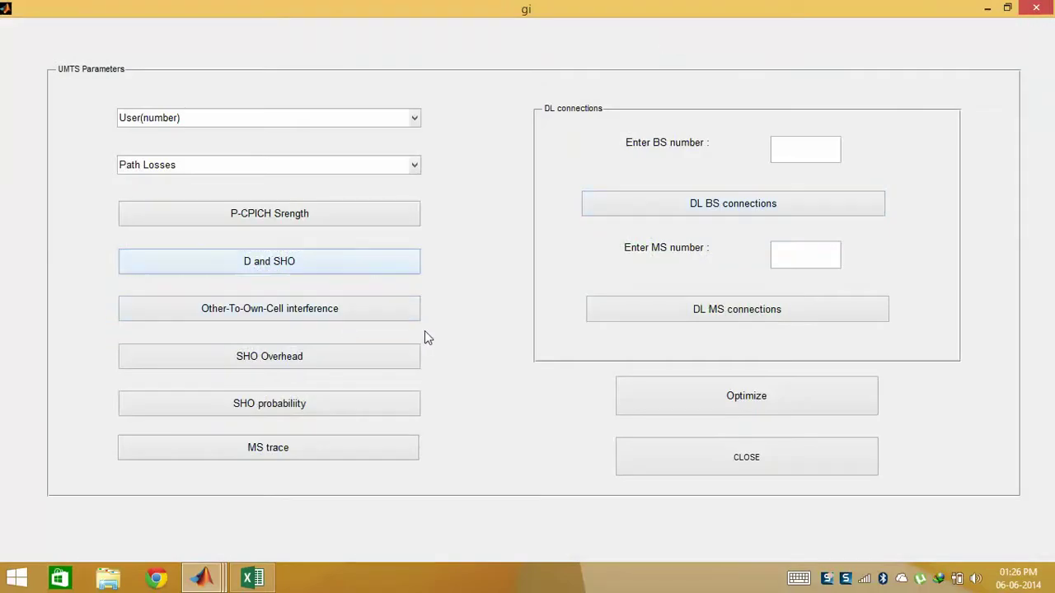
View the other-to-own-cell interference values, then the SHO overhead values for base stations 1–3
{"action": "left_click", "coordinate": [364, 312]}
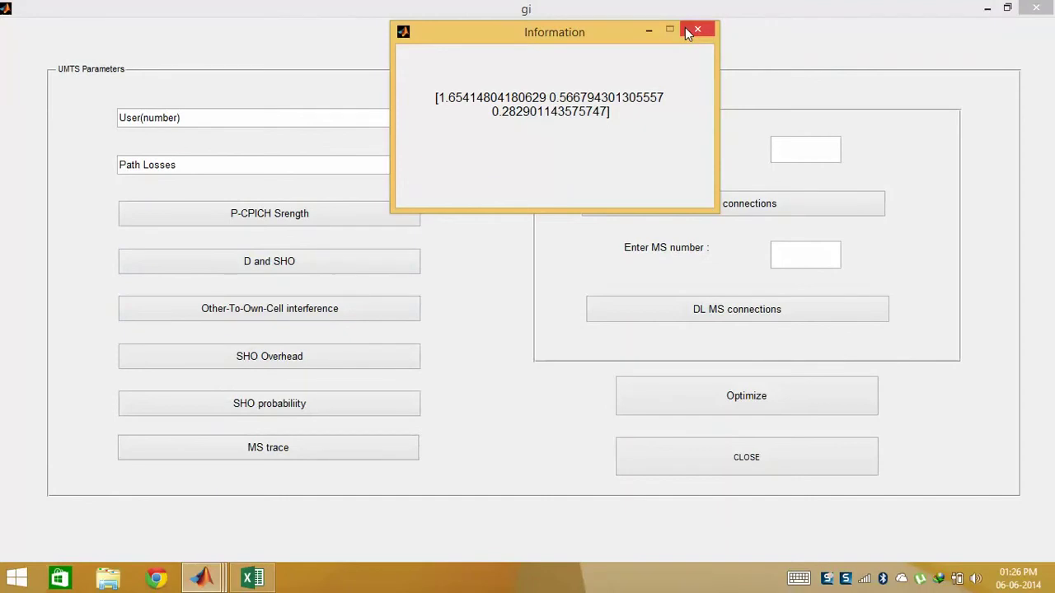
{"action": "left_click", "coordinate": [696, 30]}
{"action": "key", "text": "super+c"}
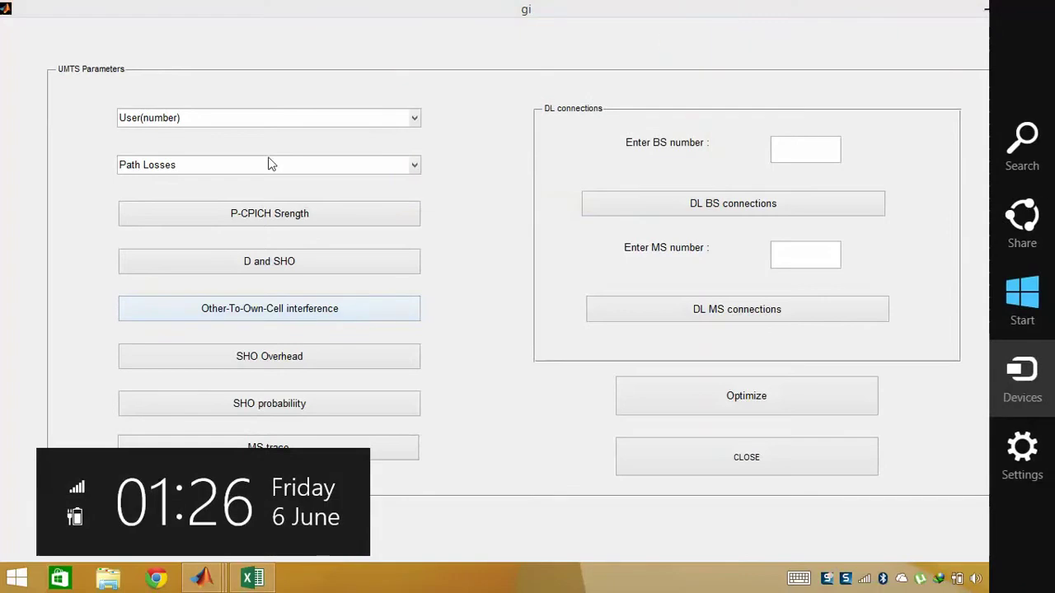
{"action": "left_click", "coordinate": [318, 355]}
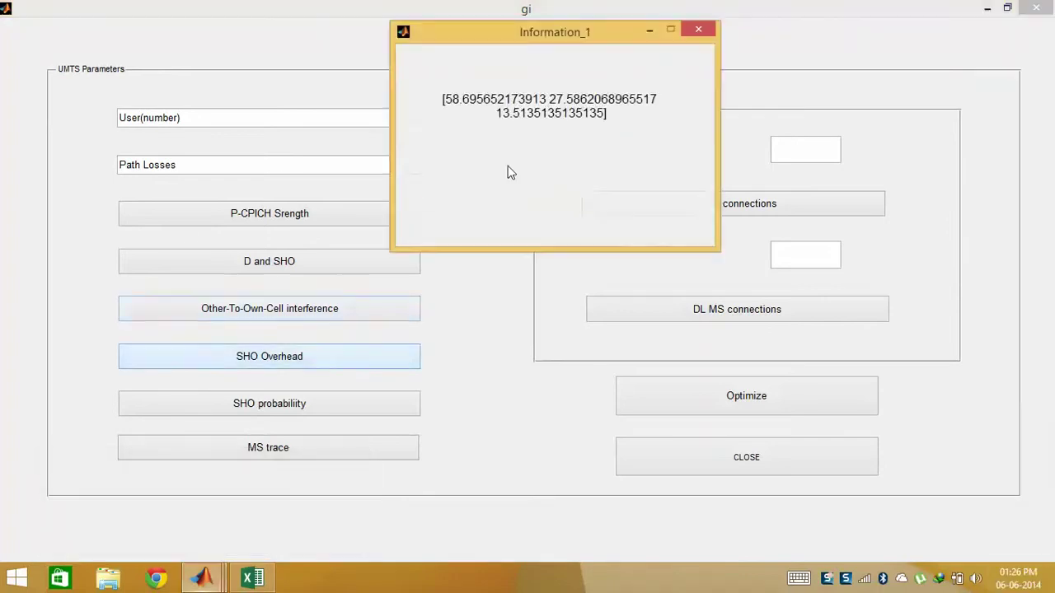
{"action": "left_click", "coordinate": [697, 29]}
{"action": "left_click", "coordinate": [287, 405]}
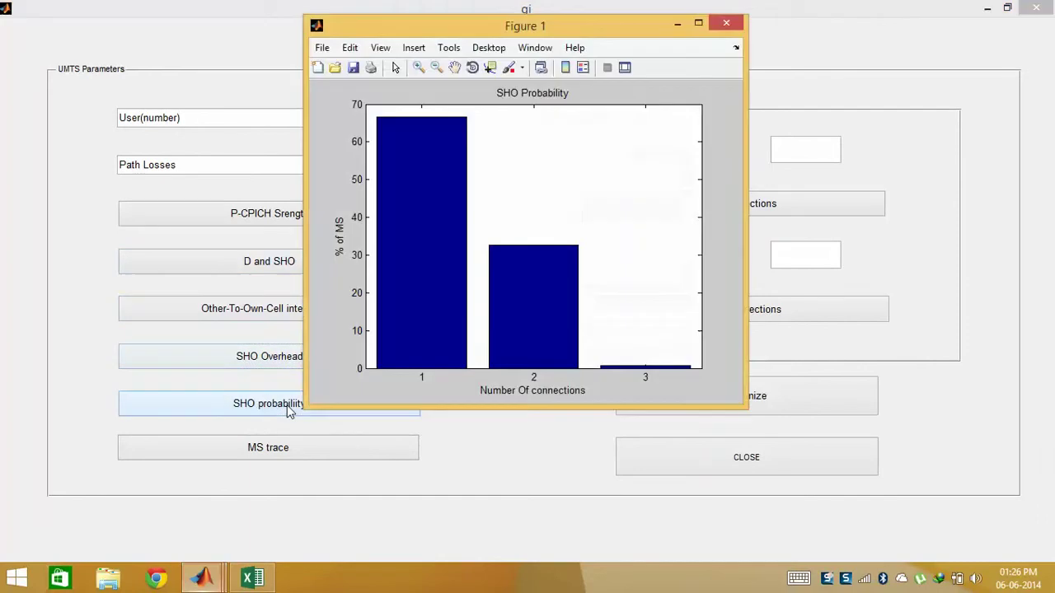
{"action": "double_click", "coordinate": [626, 33]}
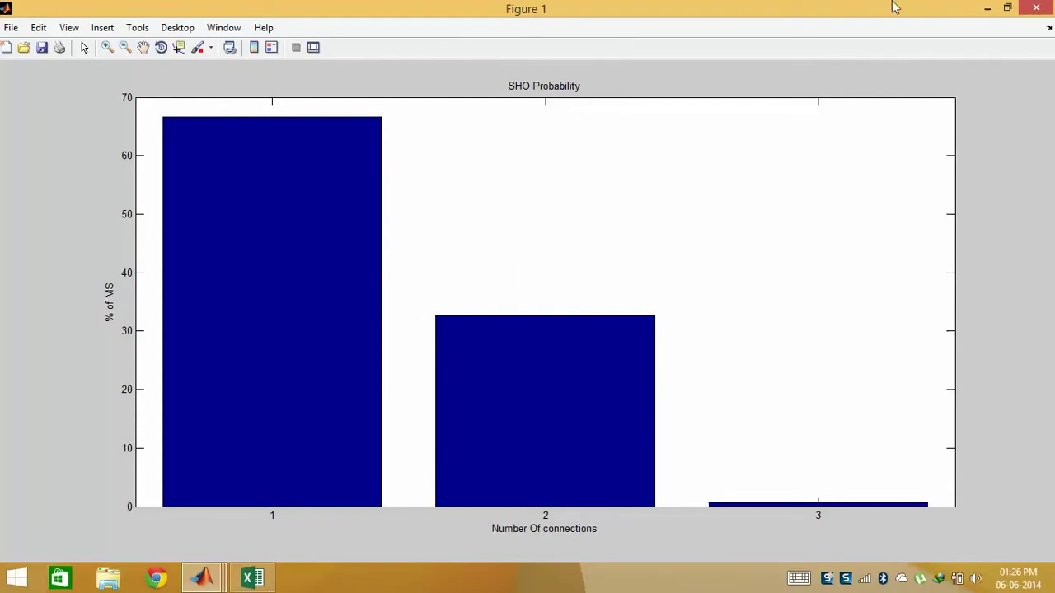
{"action": "left_click", "coordinate": [1036, 8]}
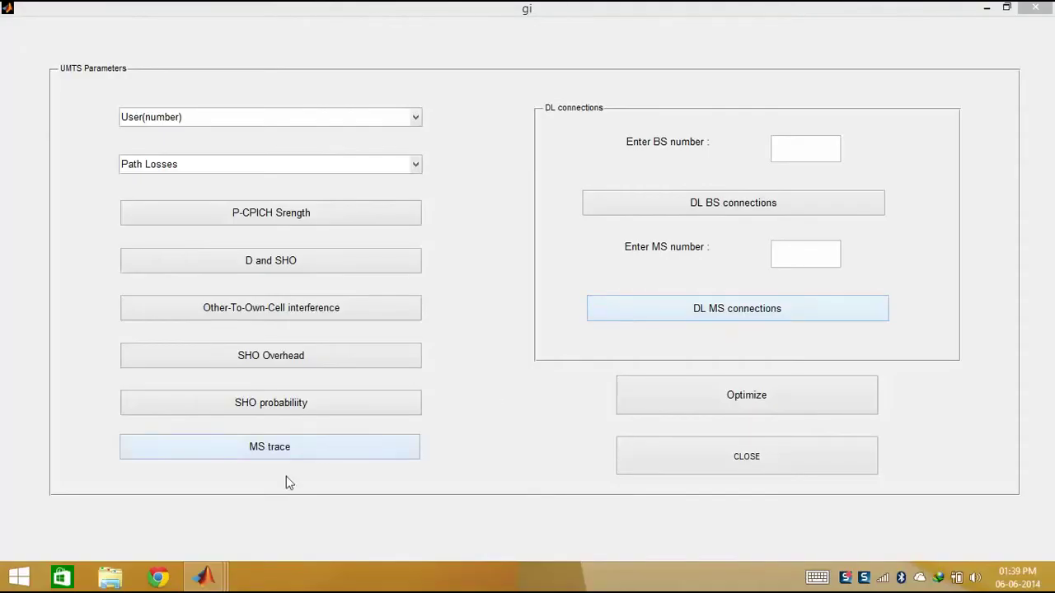
Trace a mobile route near Canal Rd on the full-screen map, revealing serving stations 1 and 3
{"action": "left_click", "coordinate": [297, 446]}
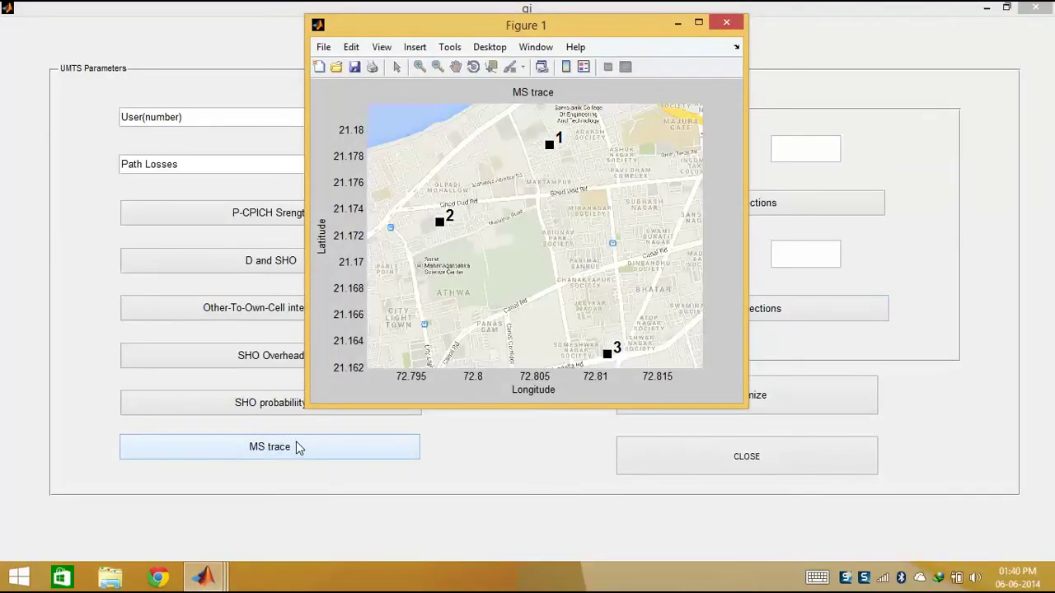
{"action": "left_click", "coordinate": [698, 23]}
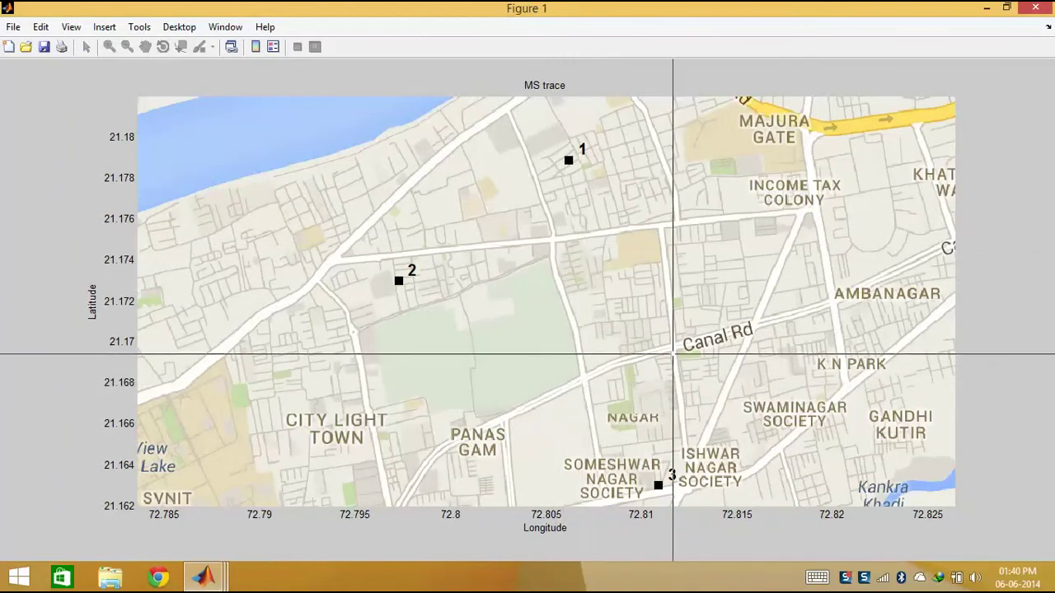
{"action": "left_click", "coordinate": [748, 332]}
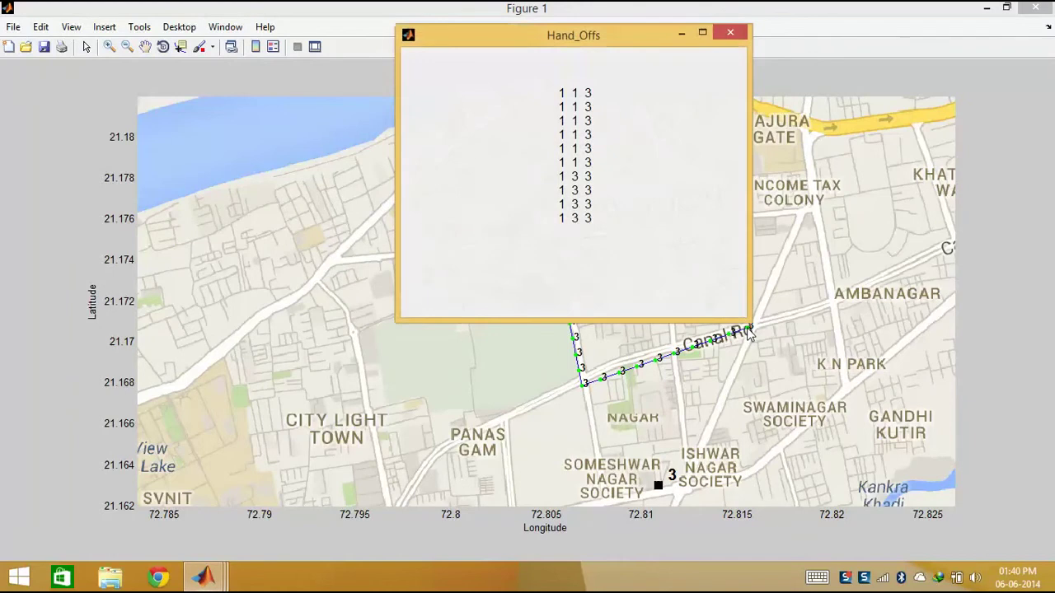
{"action": "left_click", "coordinate": [681, 33]}
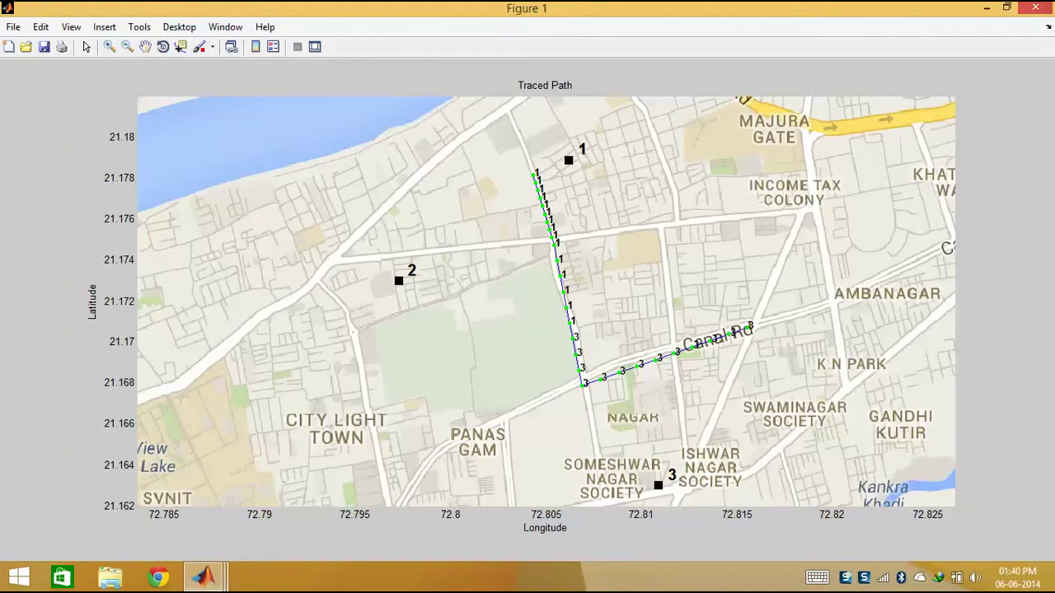
Plot downlink connections for base station 1 on a maximized street map
{"action": "left_click", "coordinate": [1035, 7]}
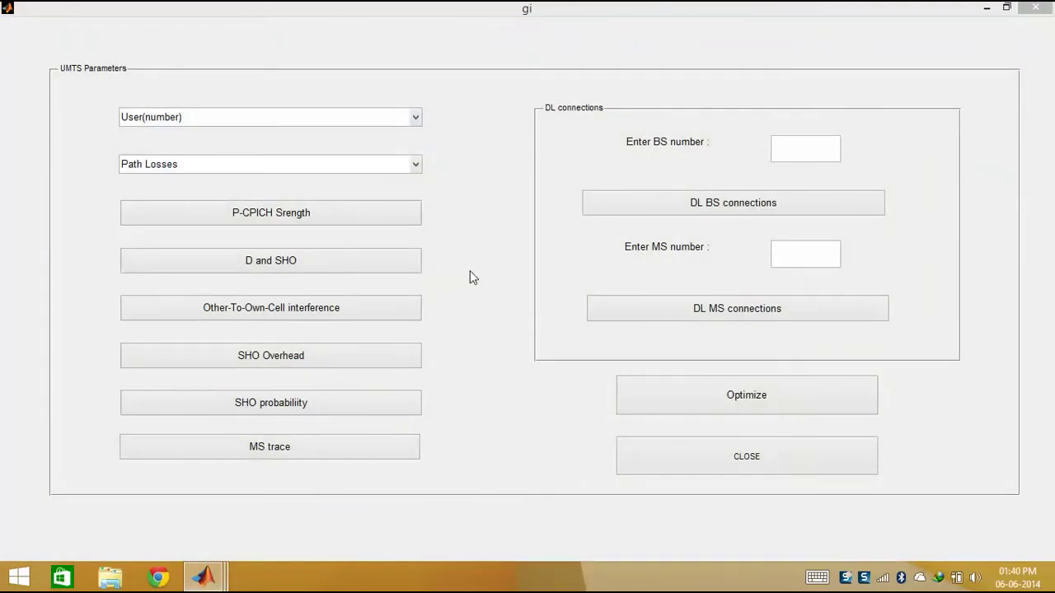
{"action": "left_click", "coordinate": [807, 156]}
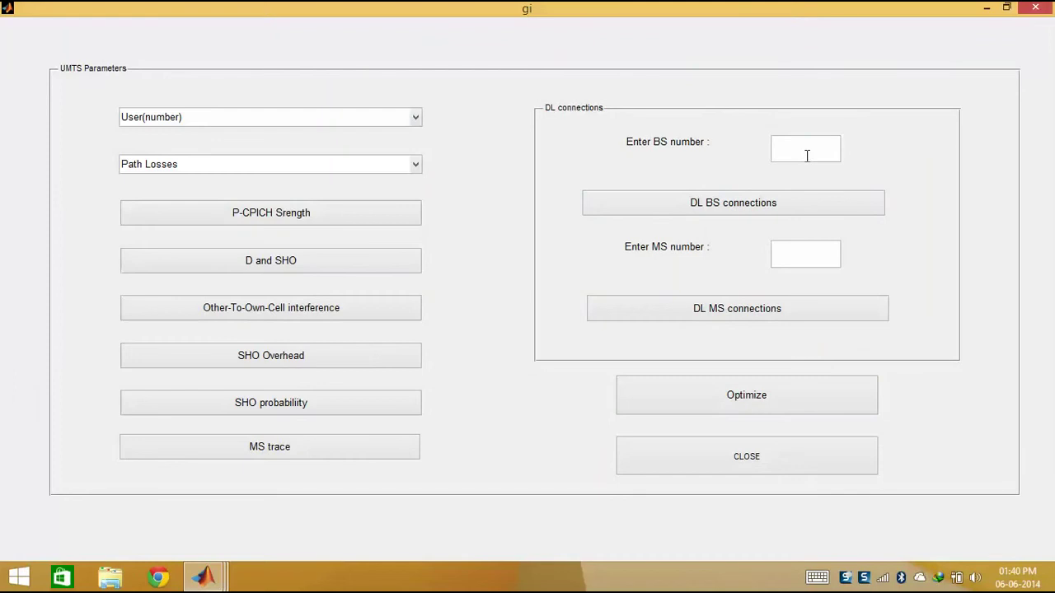
{"action": "type", "text": "1"}
{"action": "left_click", "coordinate": [743, 206]}
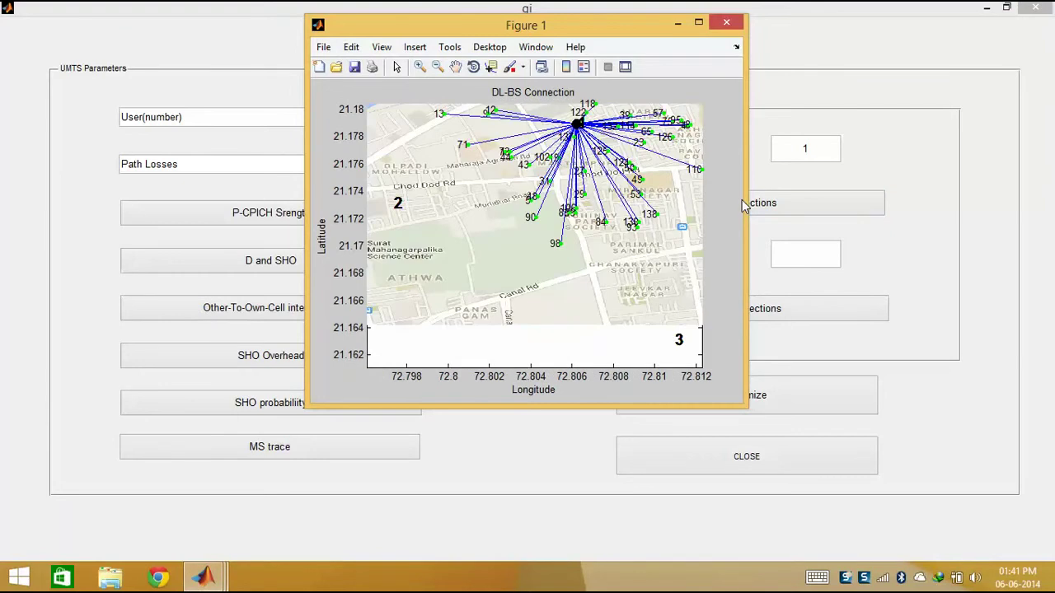
{"action": "left_click", "coordinate": [698, 23]}
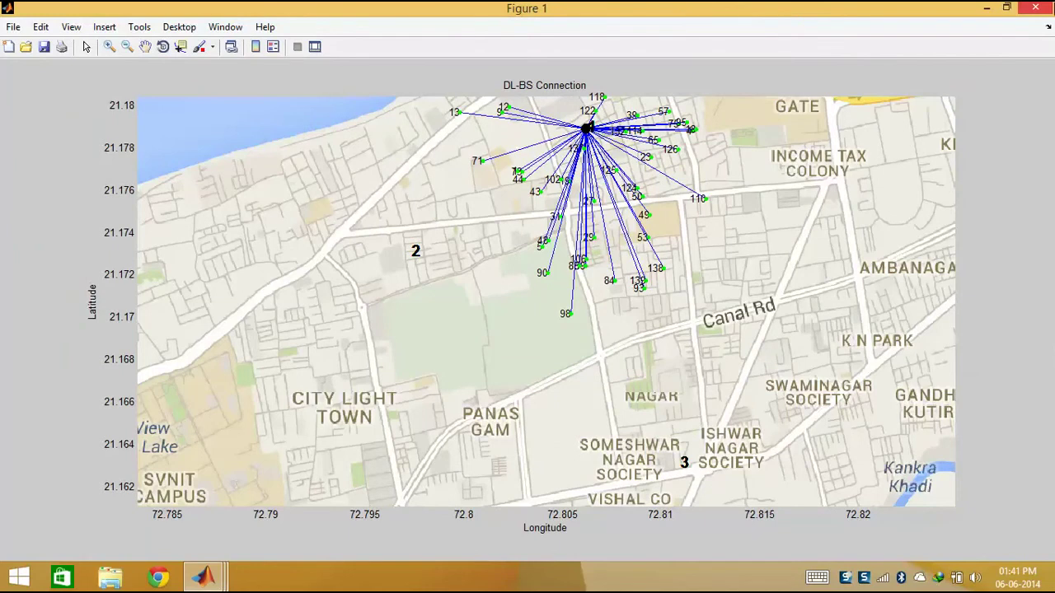
Replot the downlink connections for base stations [1 2] and maximize the map
{"action": "left_click", "coordinate": [1032, 9]}
{"action": "left_click", "coordinate": [821, 155]}
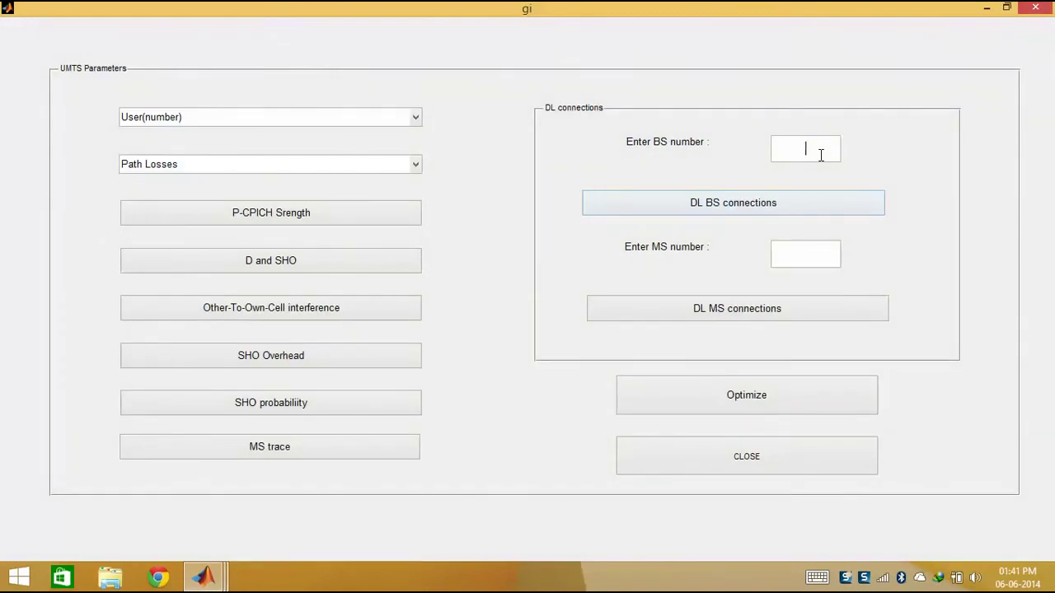
{"action": "type", "text": "[1]"}
{"action": "type", "text": " 2"}
{"action": "left_click", "coordinate": [739, 202]}
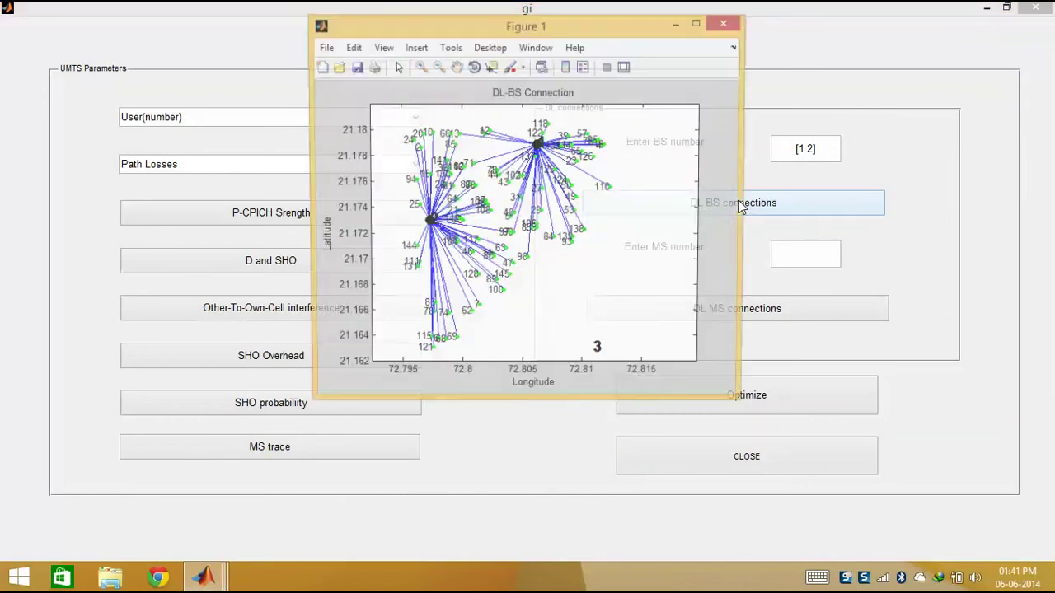
{"action": "left_click", "coordinate": [701, 12]}
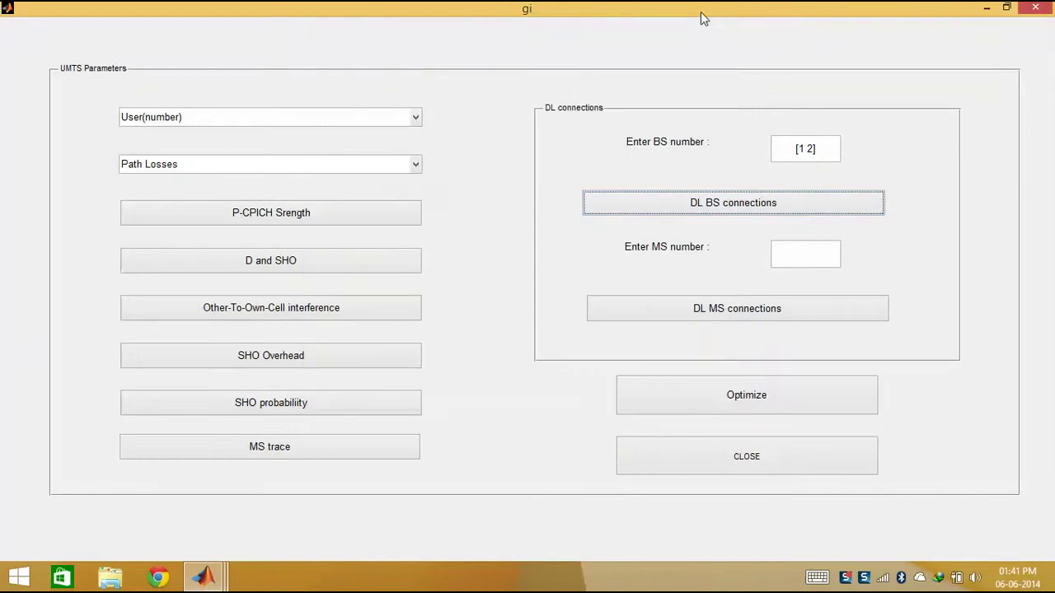
{"action": "left_click", "coordinate": [204, 577]}
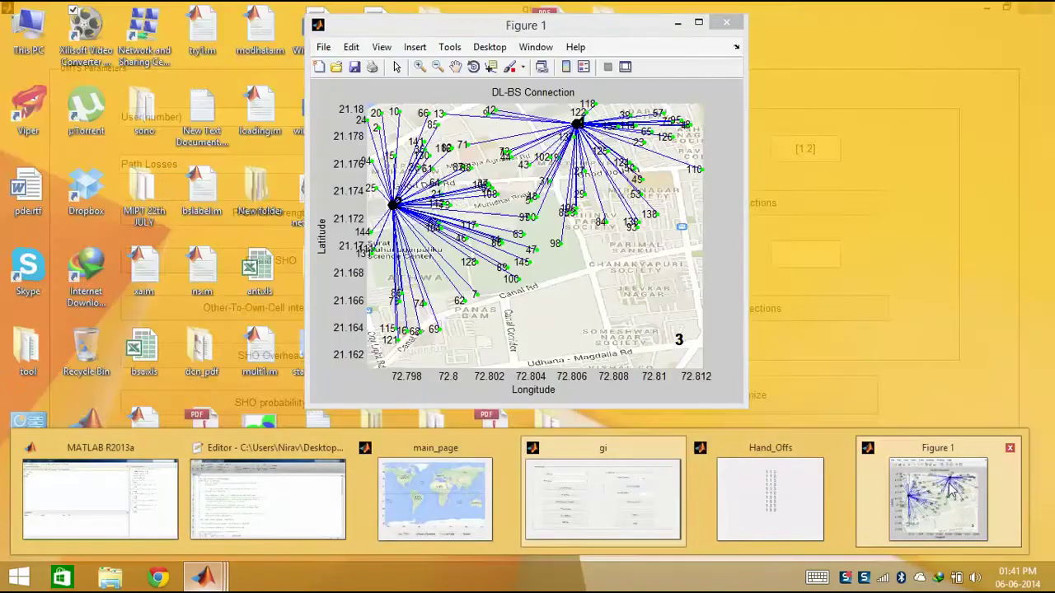
{"action": "left_click", "coordinate": [952, 490]}
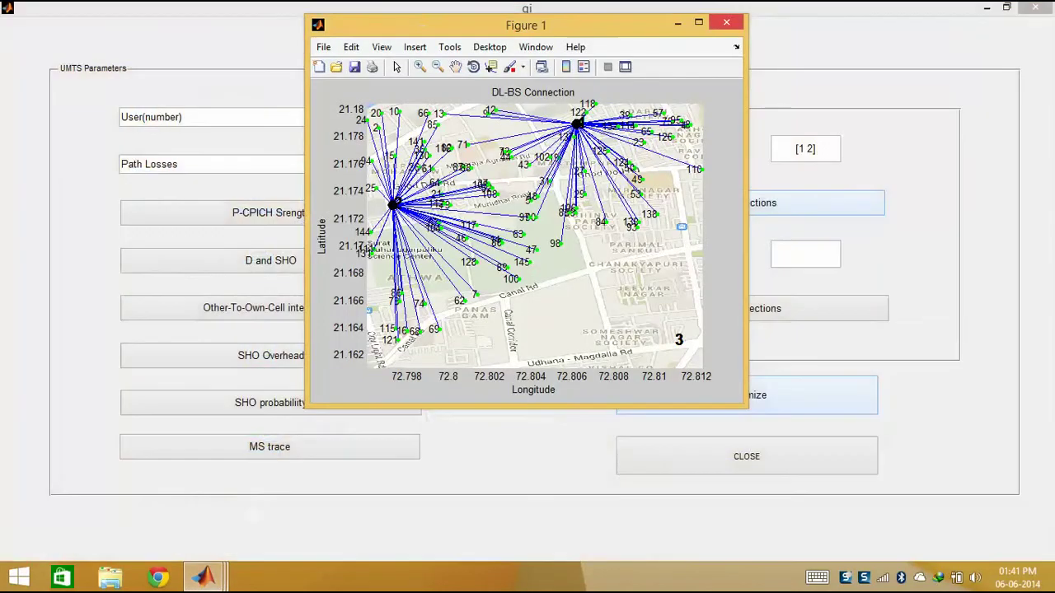
{"action": "double_click", "coordinate": [697, 25]}
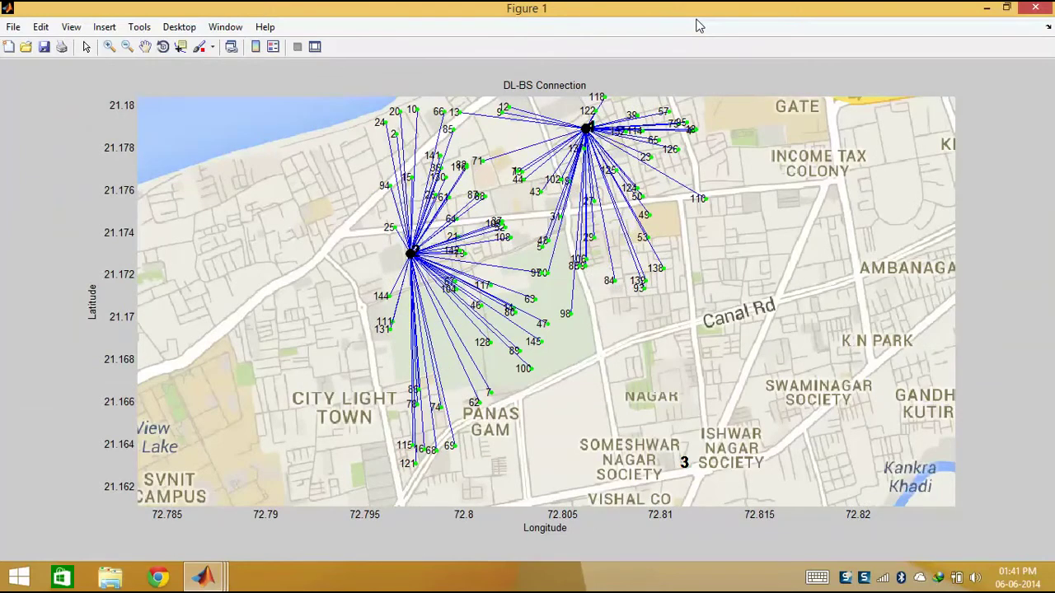
Plot DL links for mobiles 12, 23, 32, 55, 56, 77, 88, 99 maximized, then close the map
{"action": "left_click", "coordinate": [1052, 7]}
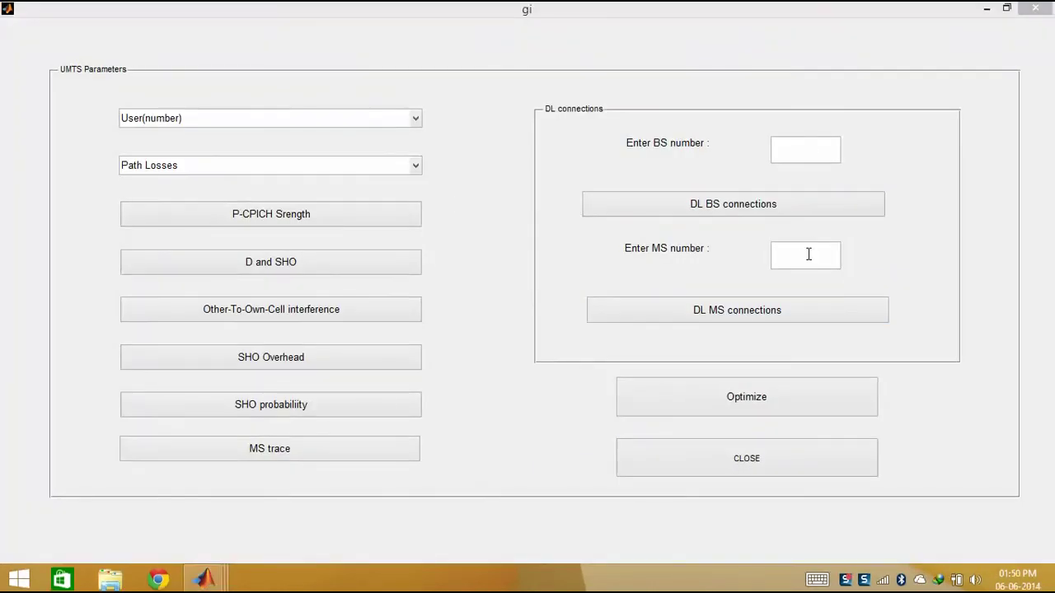
{"action": "left_click", "coordinate": [804, 255]}
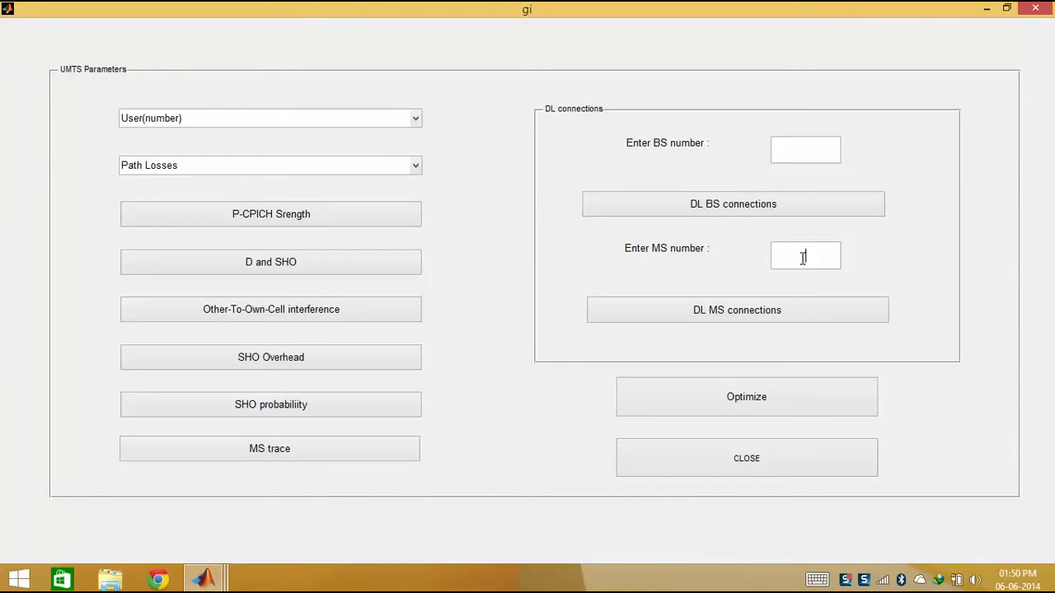
{"action": "key", "text": "ctrl+v"}
{"action": "key", "text": "Home"}
{"action": "left_click", "coordinate": [717, 316]}
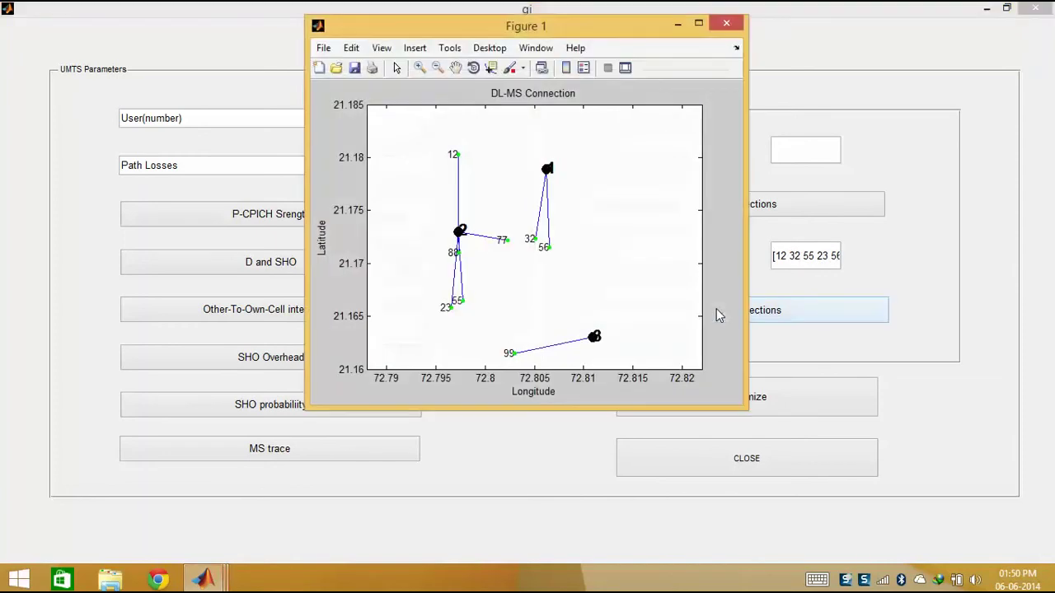
{"action": "left_click", "coordinate": [701, 23]}
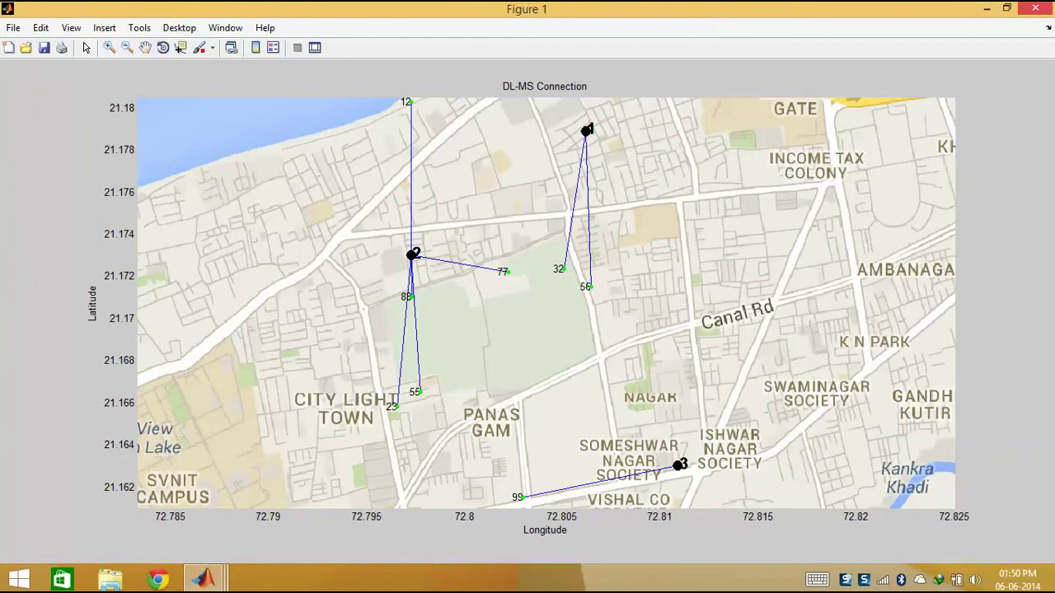
{"action": "left_click", "coordinate": [1035, 8]}
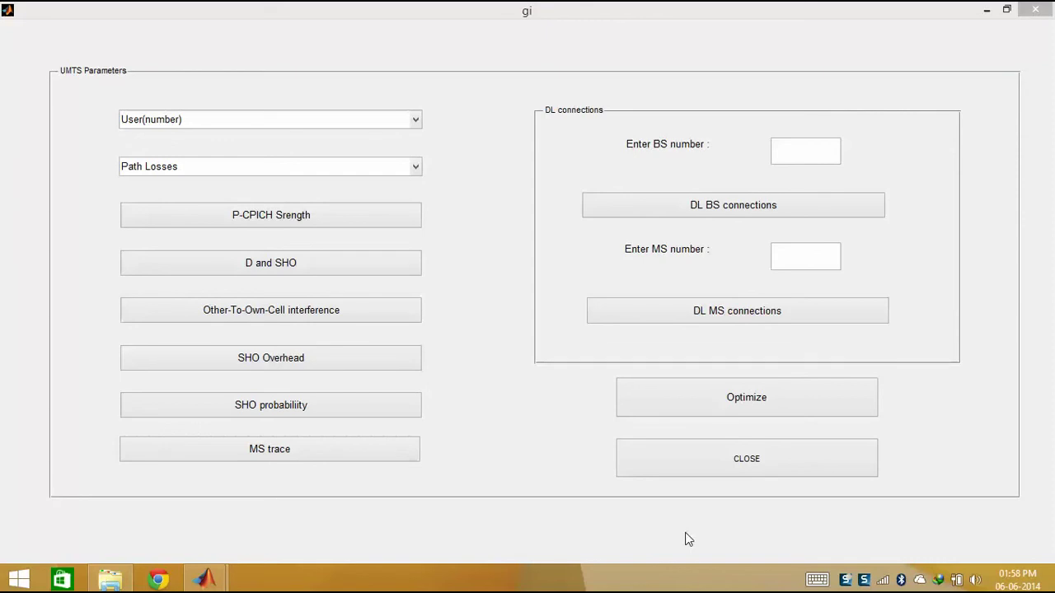
Optimize base station 1 and show the optimized positions on a maximized map
{"action": "left_click", "coordinate": [690, 382]}
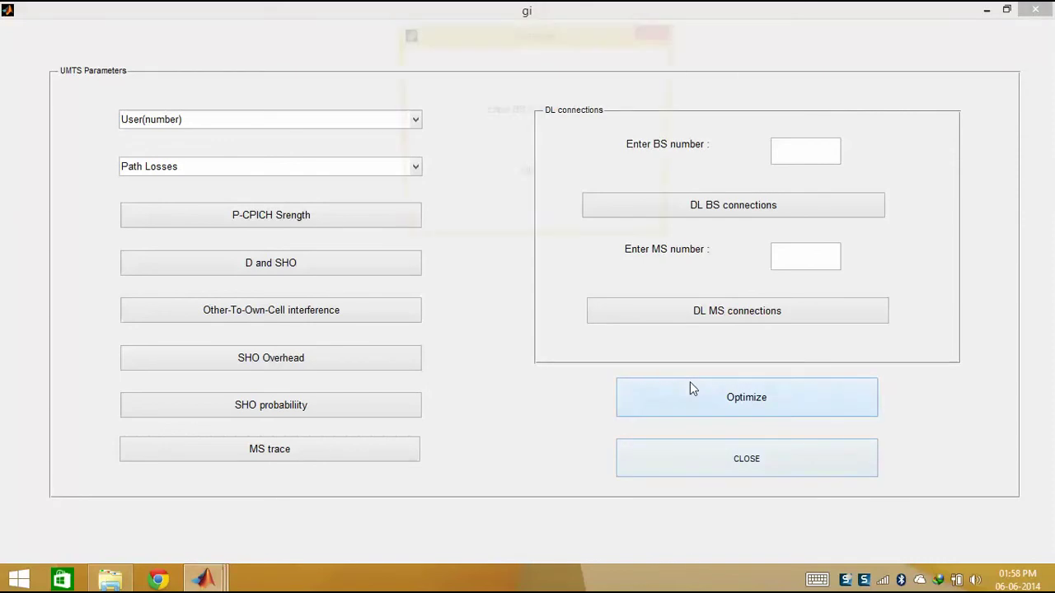
{"action": "left_click", "coordinate": [528, 141]}
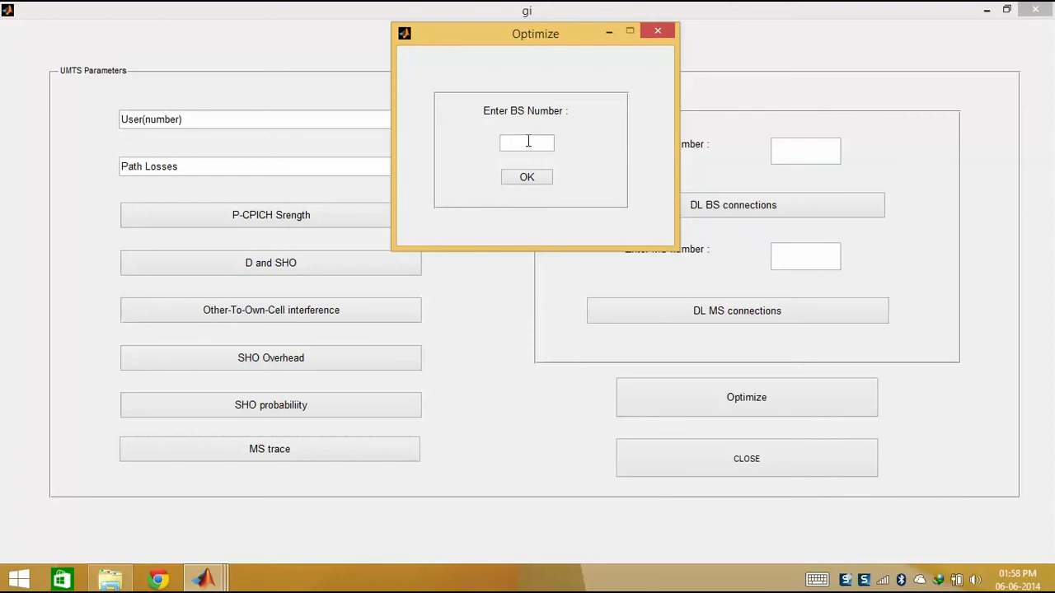
{"action": "type", "text": "1"}
{"action": "left_click", "coordinate": [534, 183]}
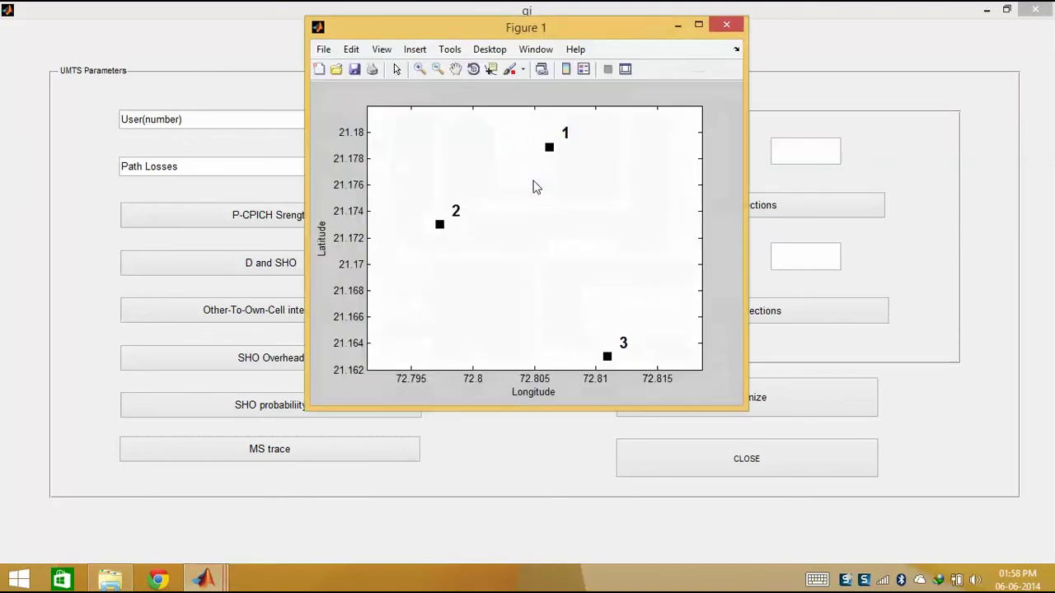
{"action": "left_click", "coordinate": [698, 25]}
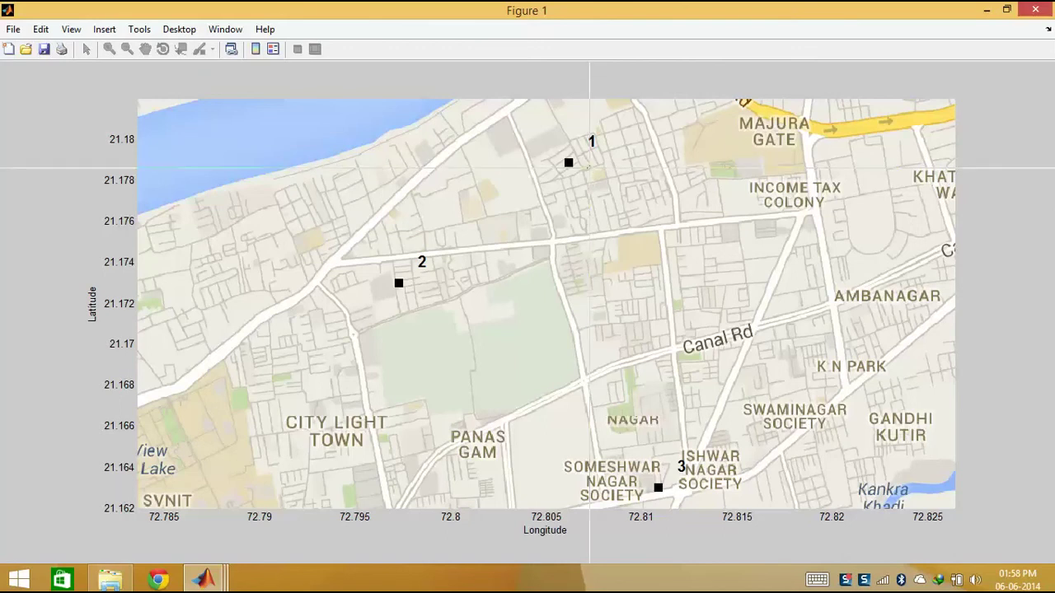
Click on the optimized positions map, then reveal the Windows desktop
{"action": "left_click", "coordinate": [589, 168]}
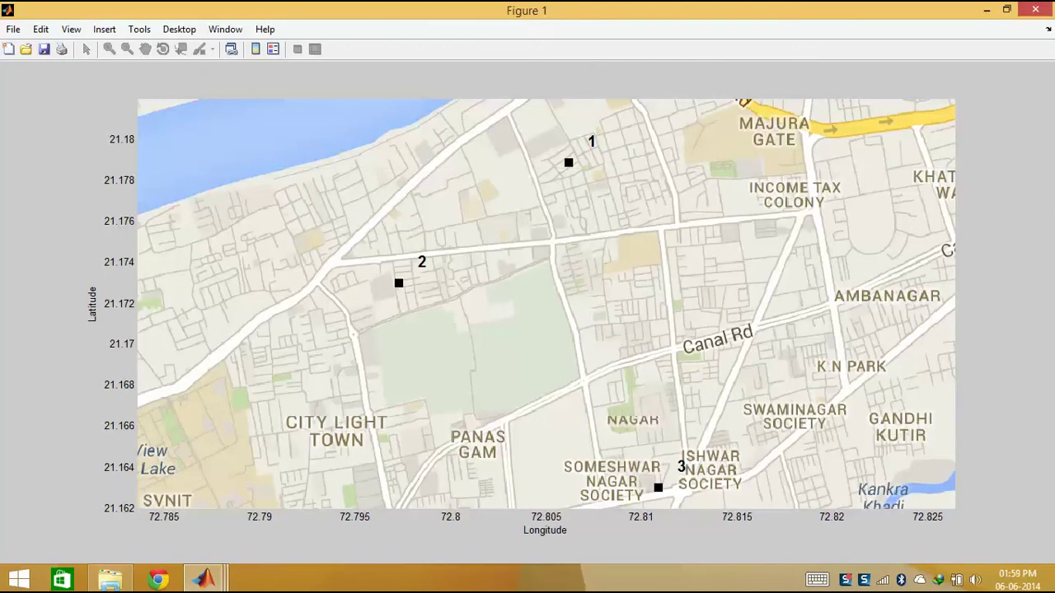
{"action": "left_click", "coordinate": [629, 147]}
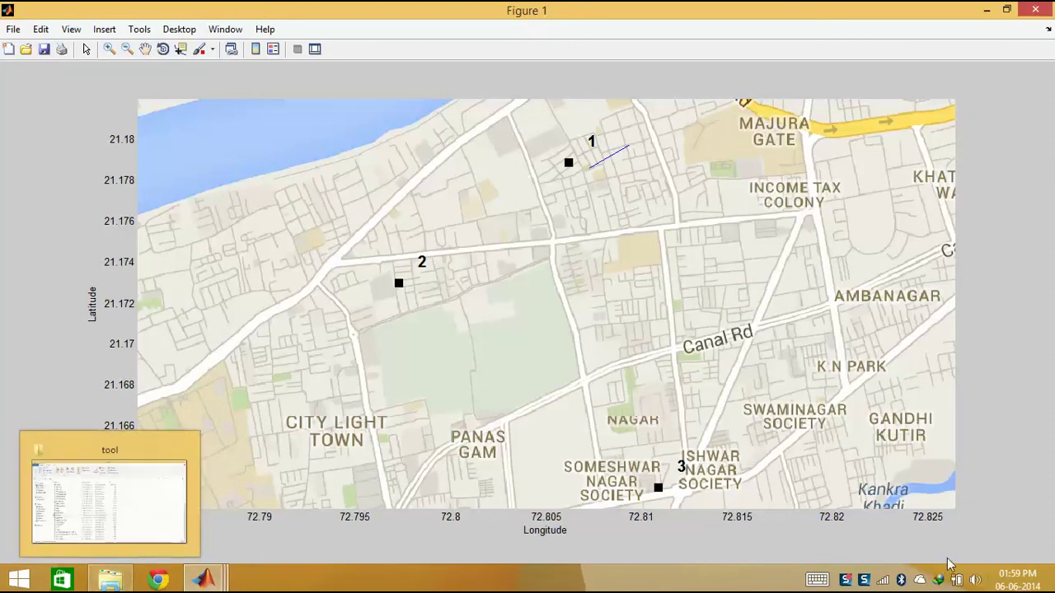
{"action": "left_click", "coordinate": [1052, 582]}
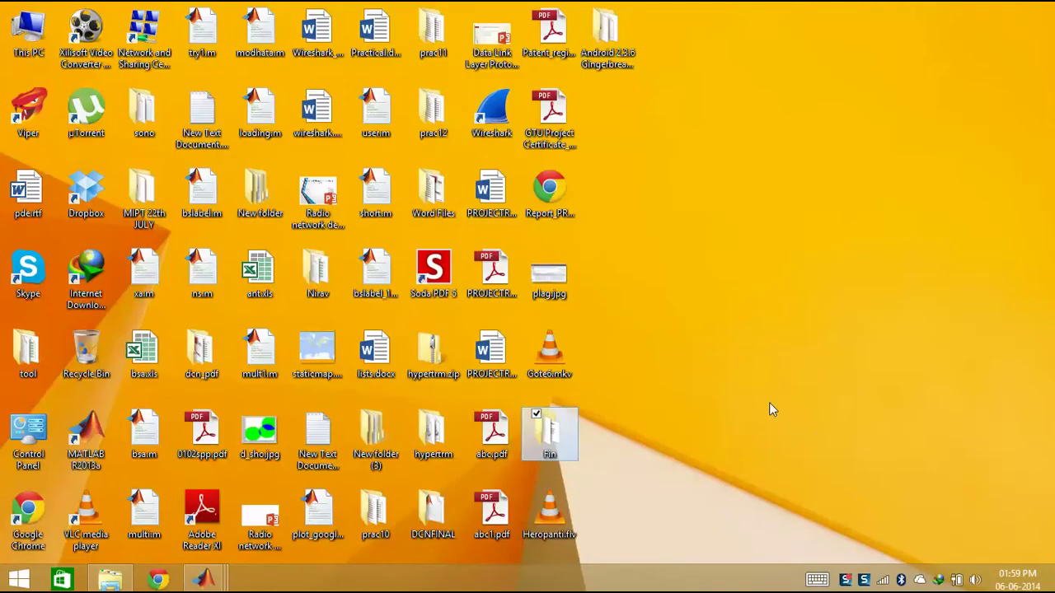
Open Data.xls in Excel from the desktop's tool folder
{"action": "left_click", "coordinate": [769, 404]}
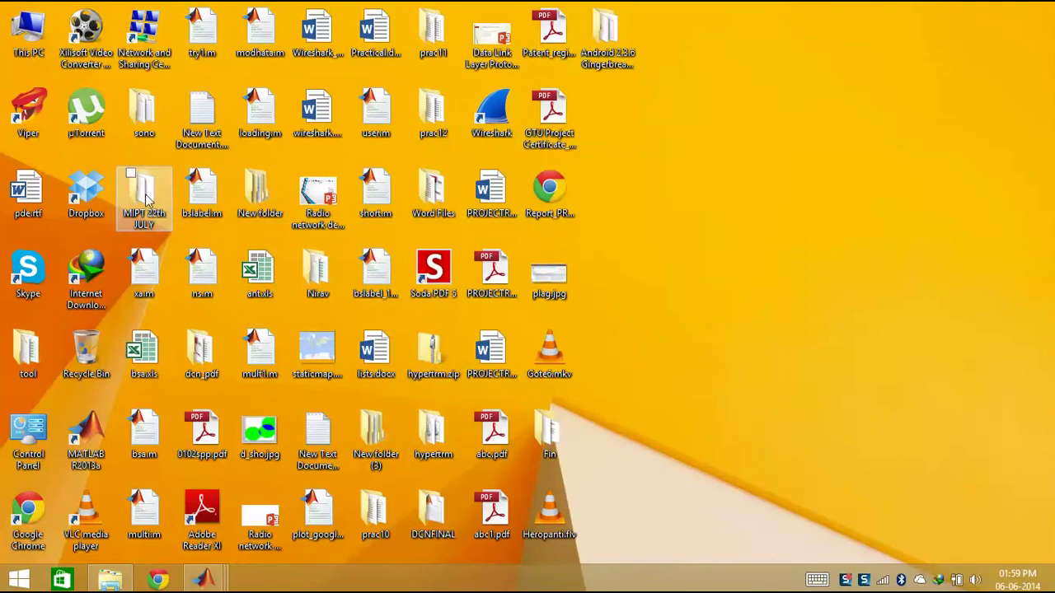
{"action": "double_click", "coordinate": [30, 353]}
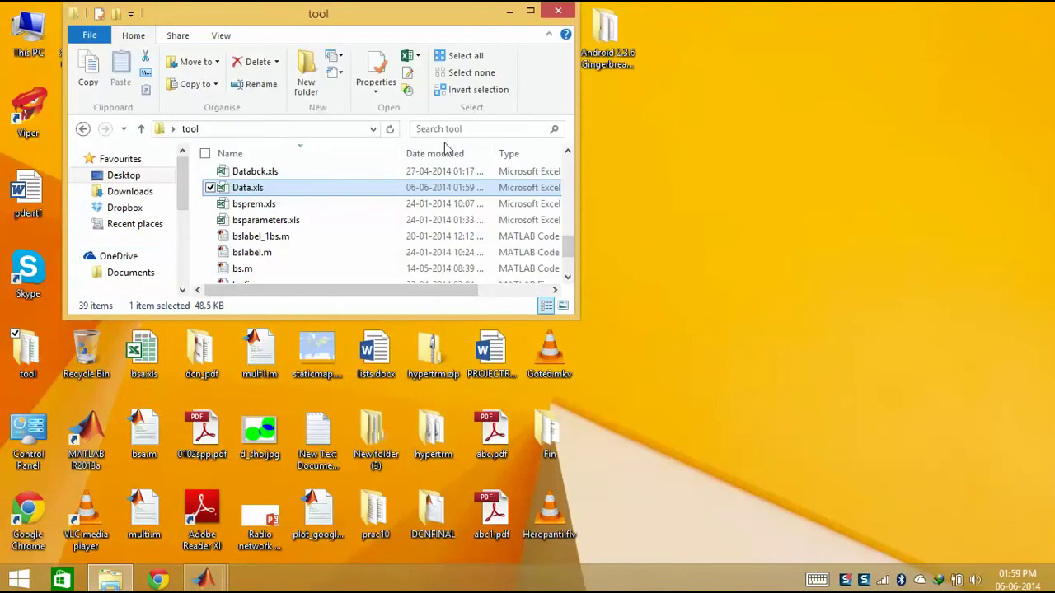
{"action": "key", "text": "Return"}
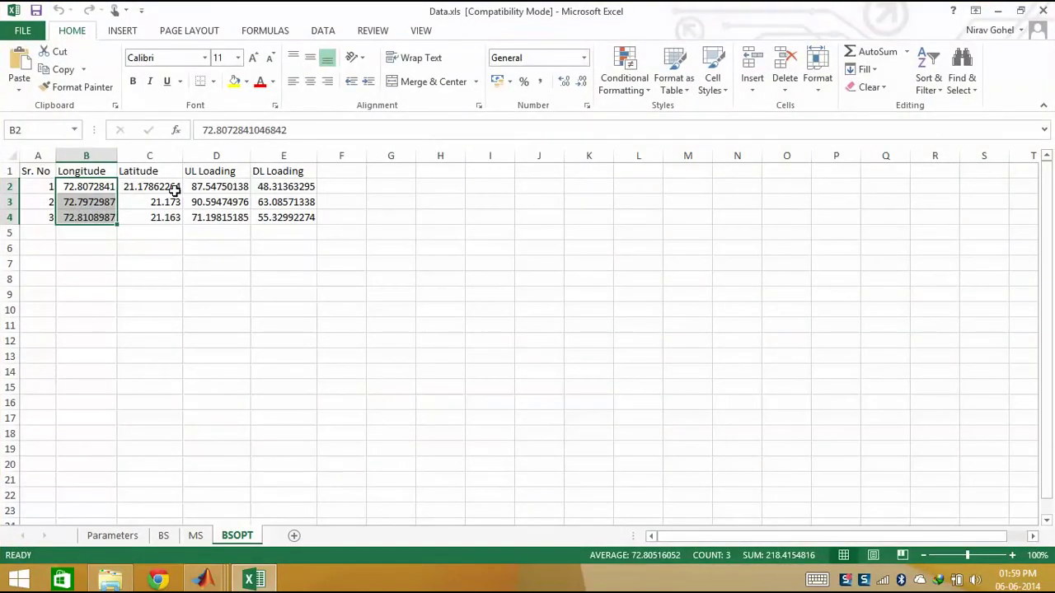
Compare base station 1's coordinates and UL loading between the BS and BSOPT sheets
{"action": "left_click", "coordinate": [130, 187]}
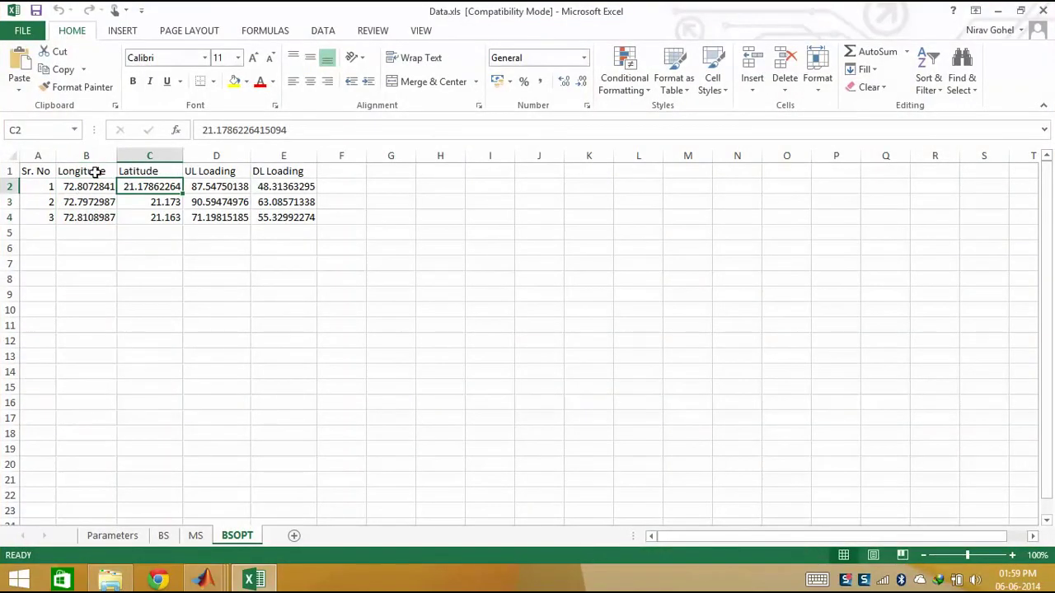
{"action": "left_click", "coordinate": [167, 535]}
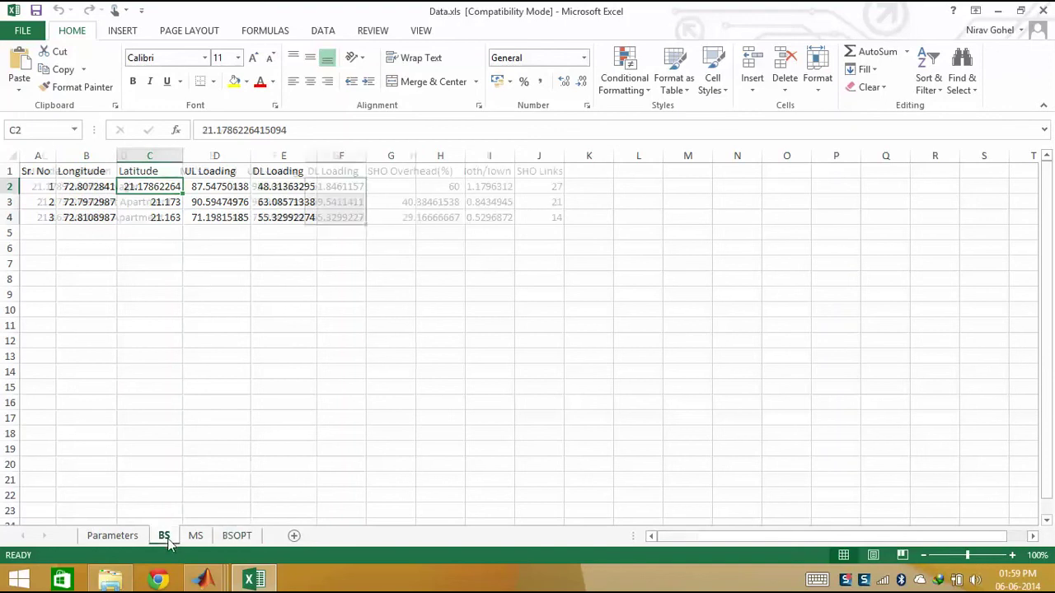
{"action": "left_click", "coordinate": [290, 183]}
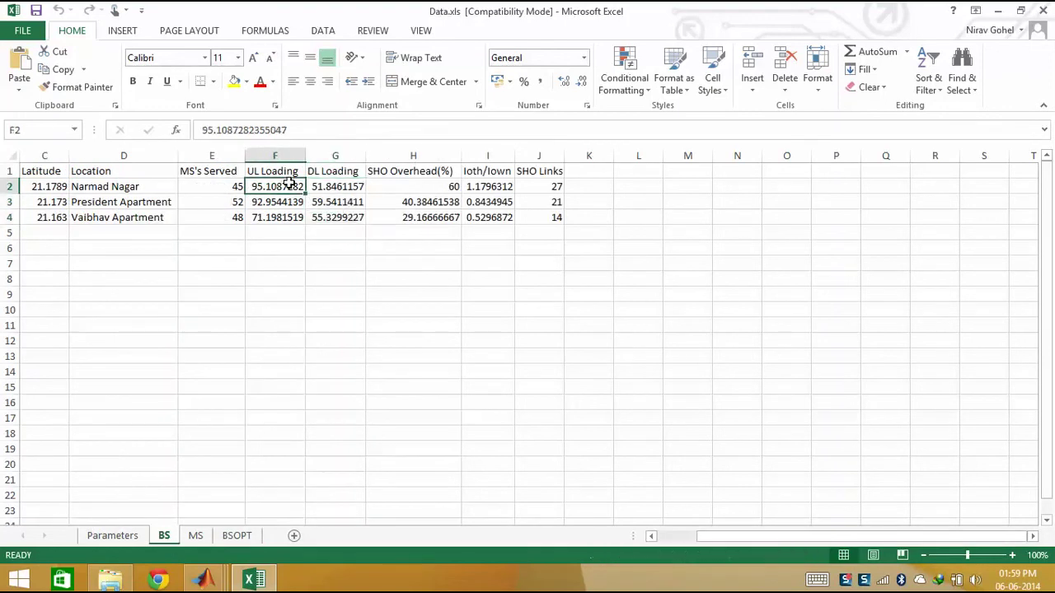
{"action": "left_click", "coordinate": [47, 188]}
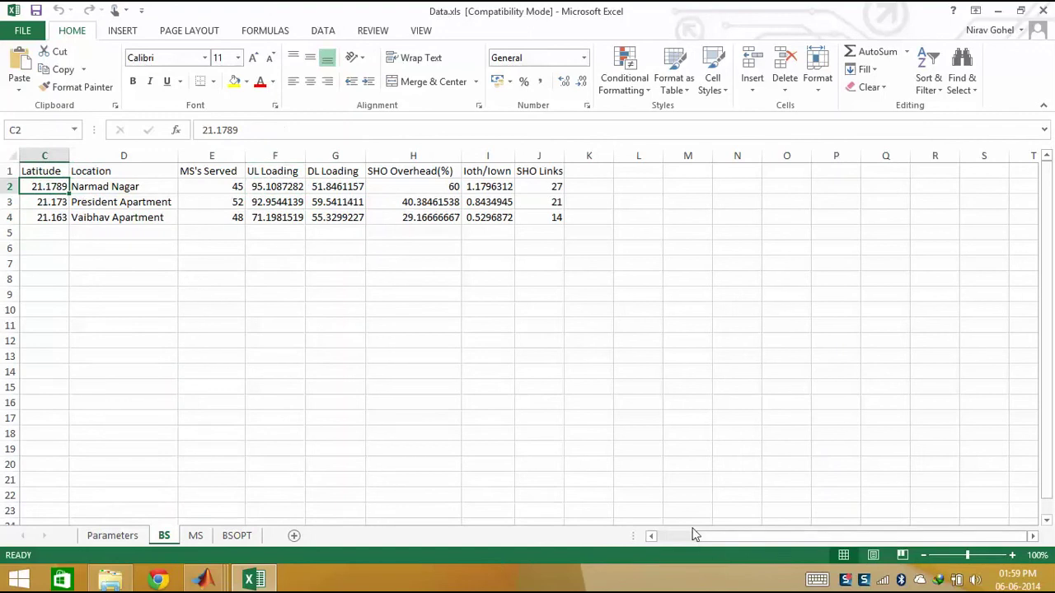
{"action": "left_click_drag", "start_coordinate": [695, 535], "coordinate": [674, 537]}
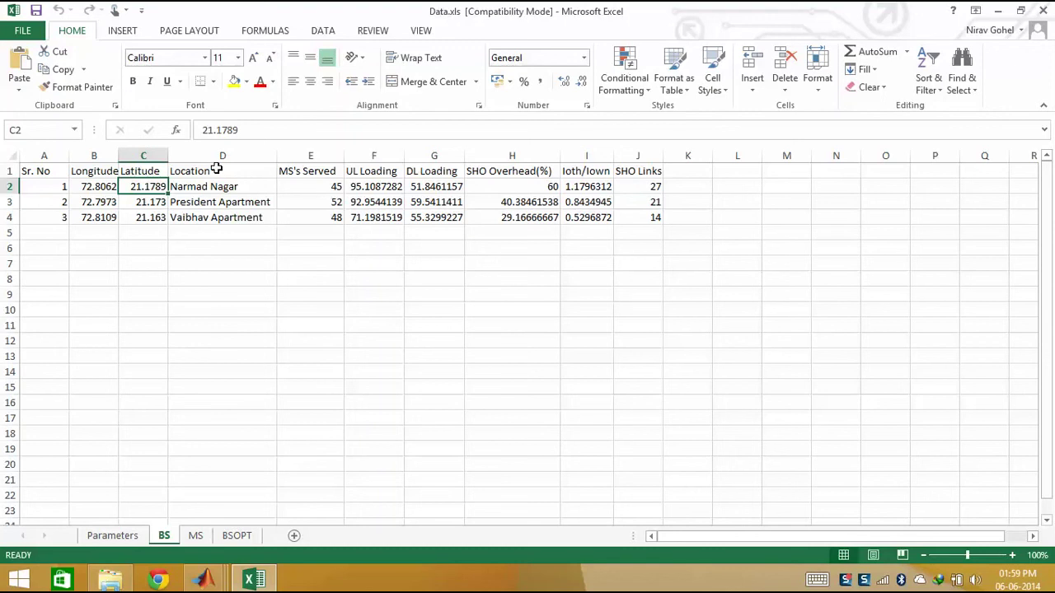
{"action": "left_click", "coordinate": [239, 537]}
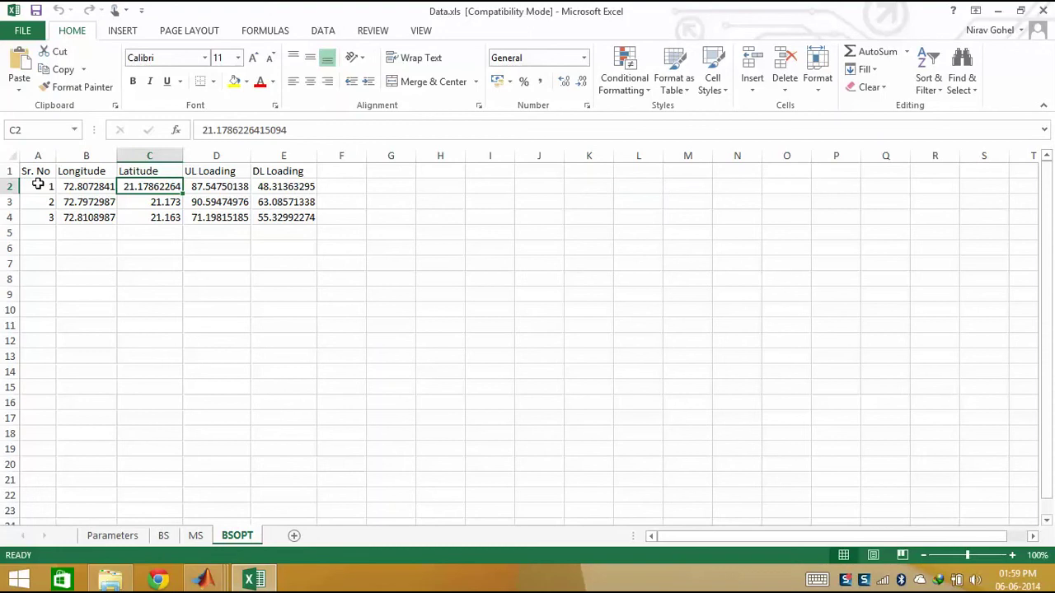
{"action": "left_click", "coordinate": [68, 183]}
{"action": "left_click", "coordinate": [133, 183]}
Close the optimized positions figure and bring MATLAB's Optimize prompt to the front
{"action": "mouse_move", "coordinate": [202, 579]}
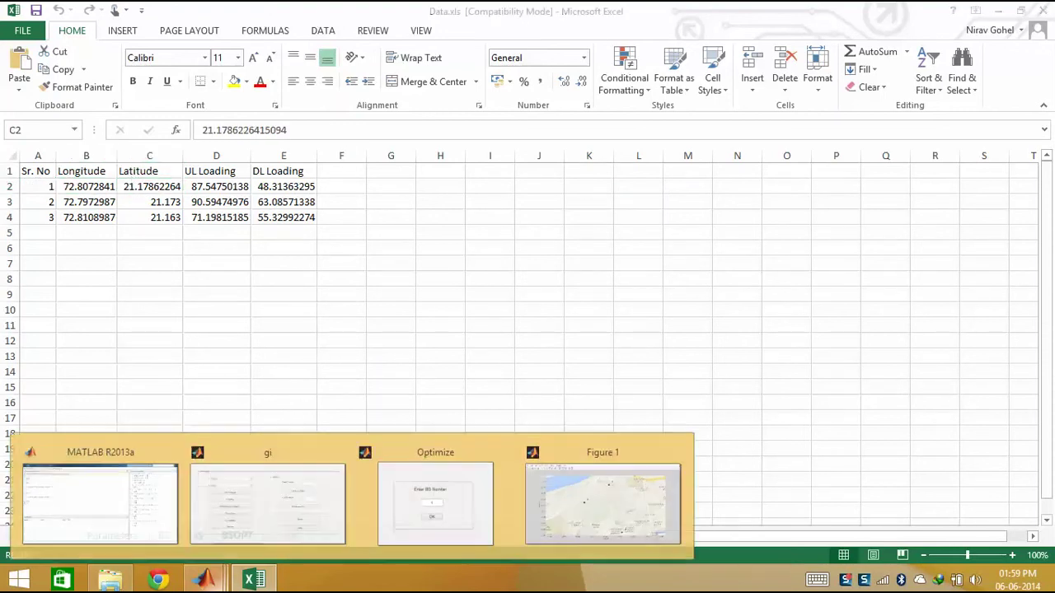
{"action": "left_click", "coordinate": [593, 490]}
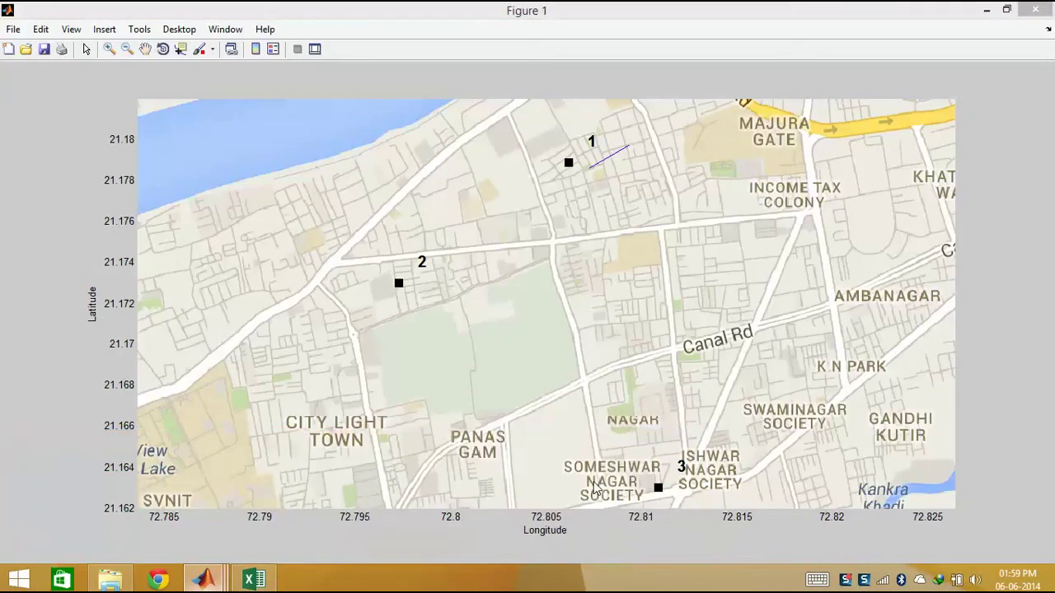
{"action": "left_click", "coordinate": [1042, 9]}
{"action": "mouse_move", "coordinate": [202, 579]}
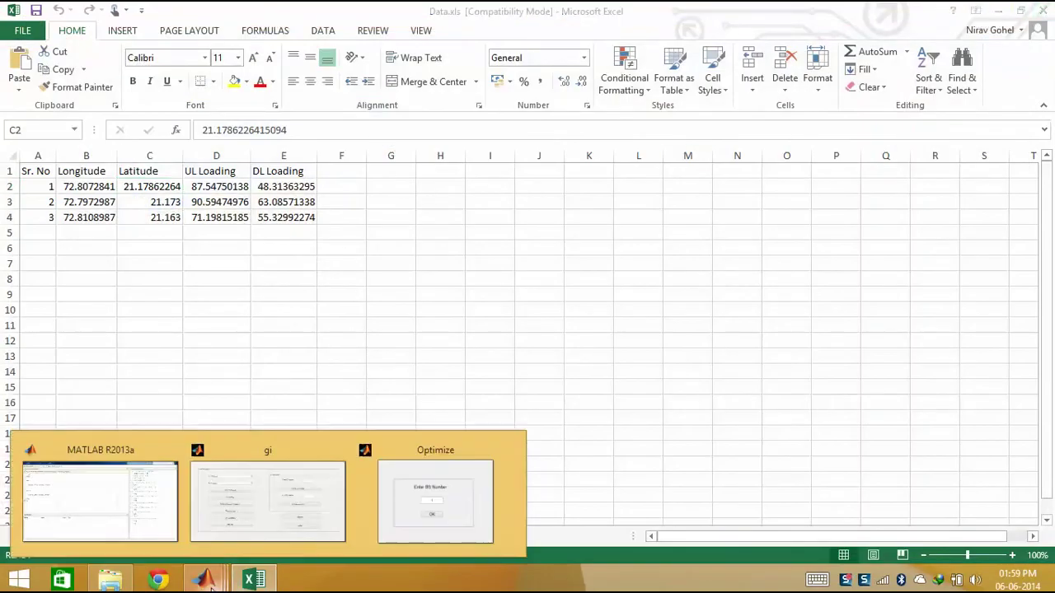
{"action": "left_click", "coordinate": [474, 472]}
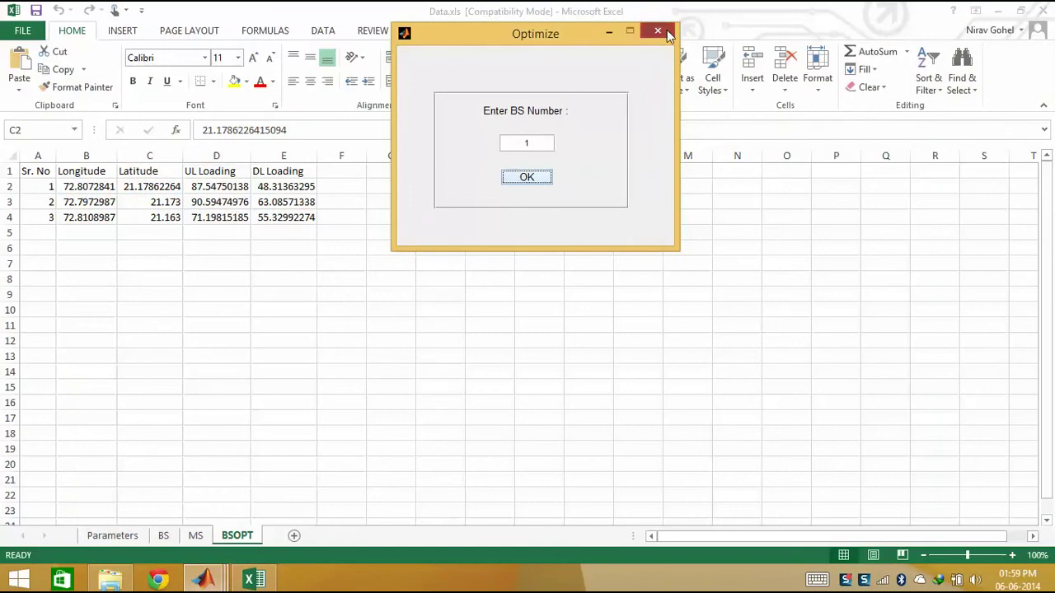